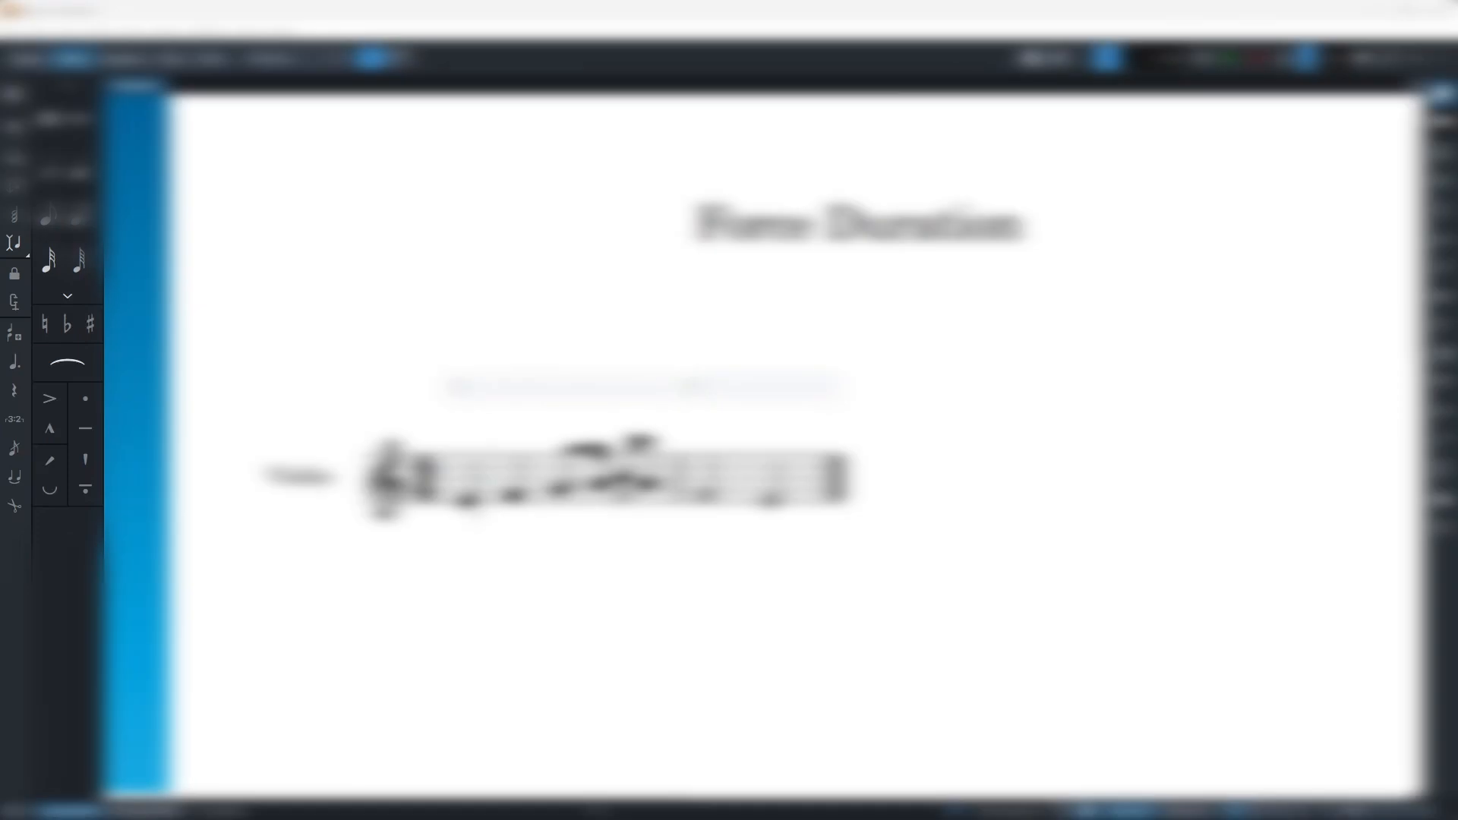
left_click(471, 505)
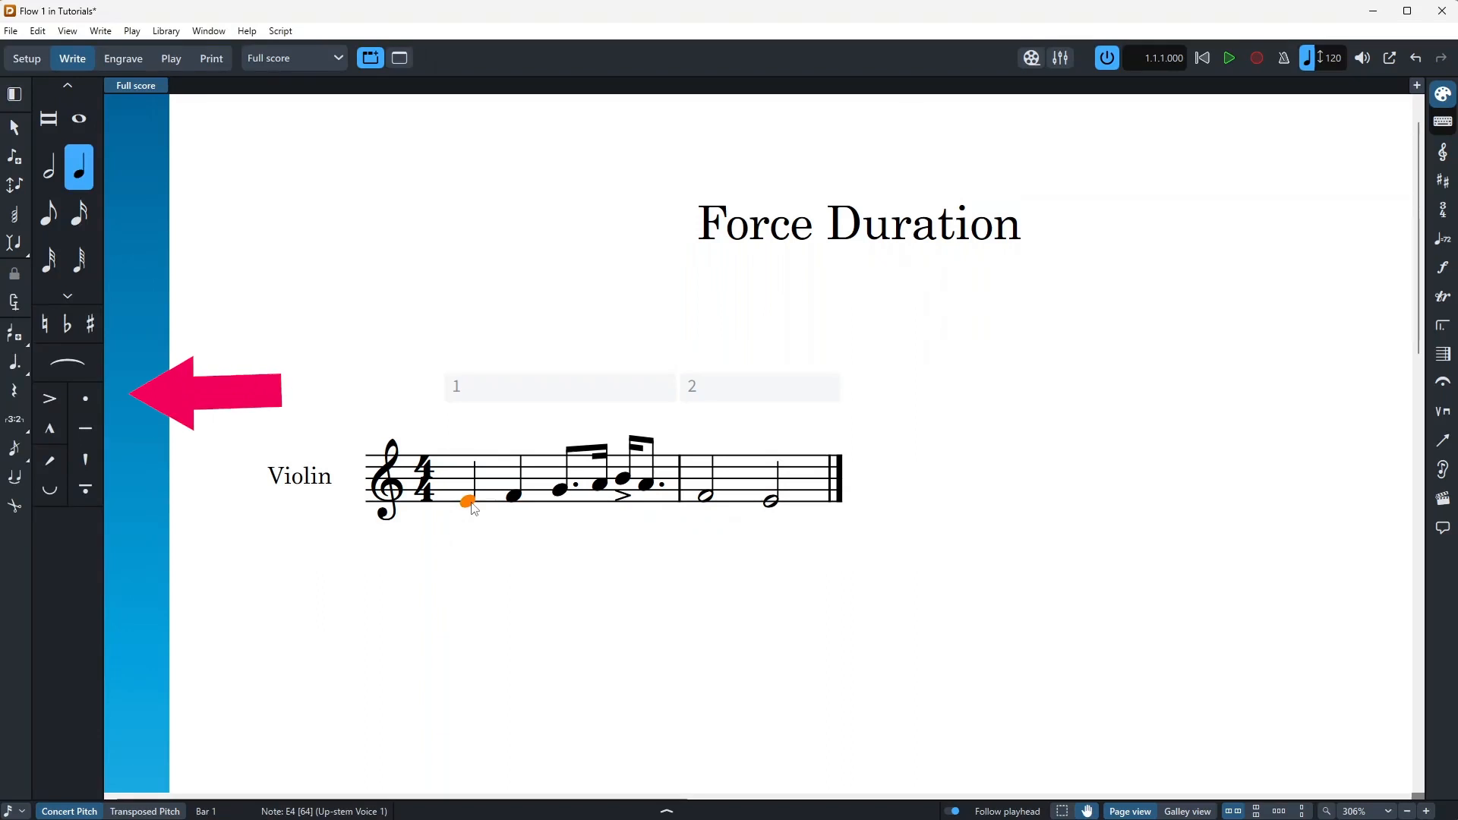
double_click(486, 489)
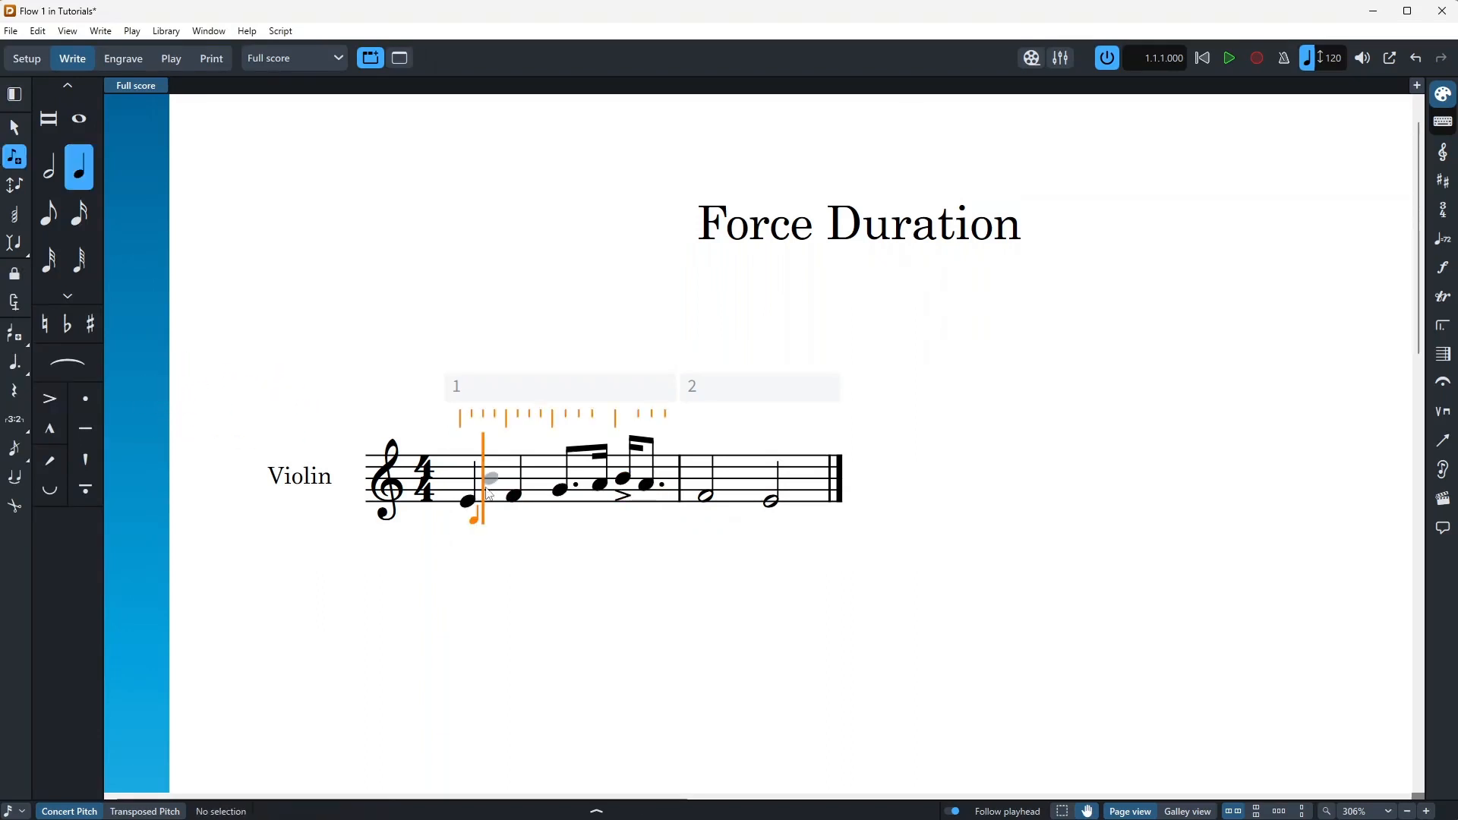
key("Escape")
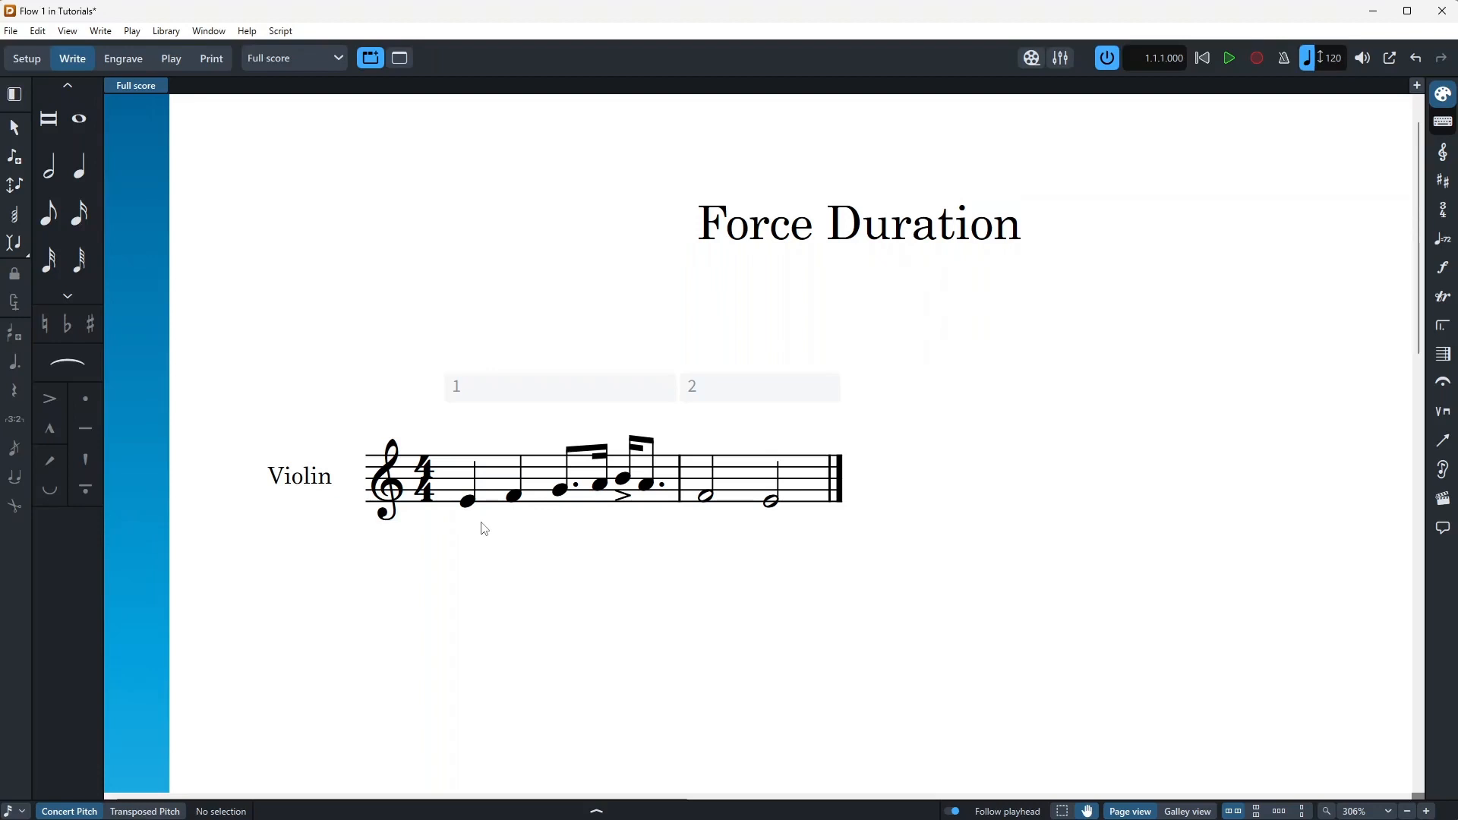
scroll(509, 584, "up", 1)
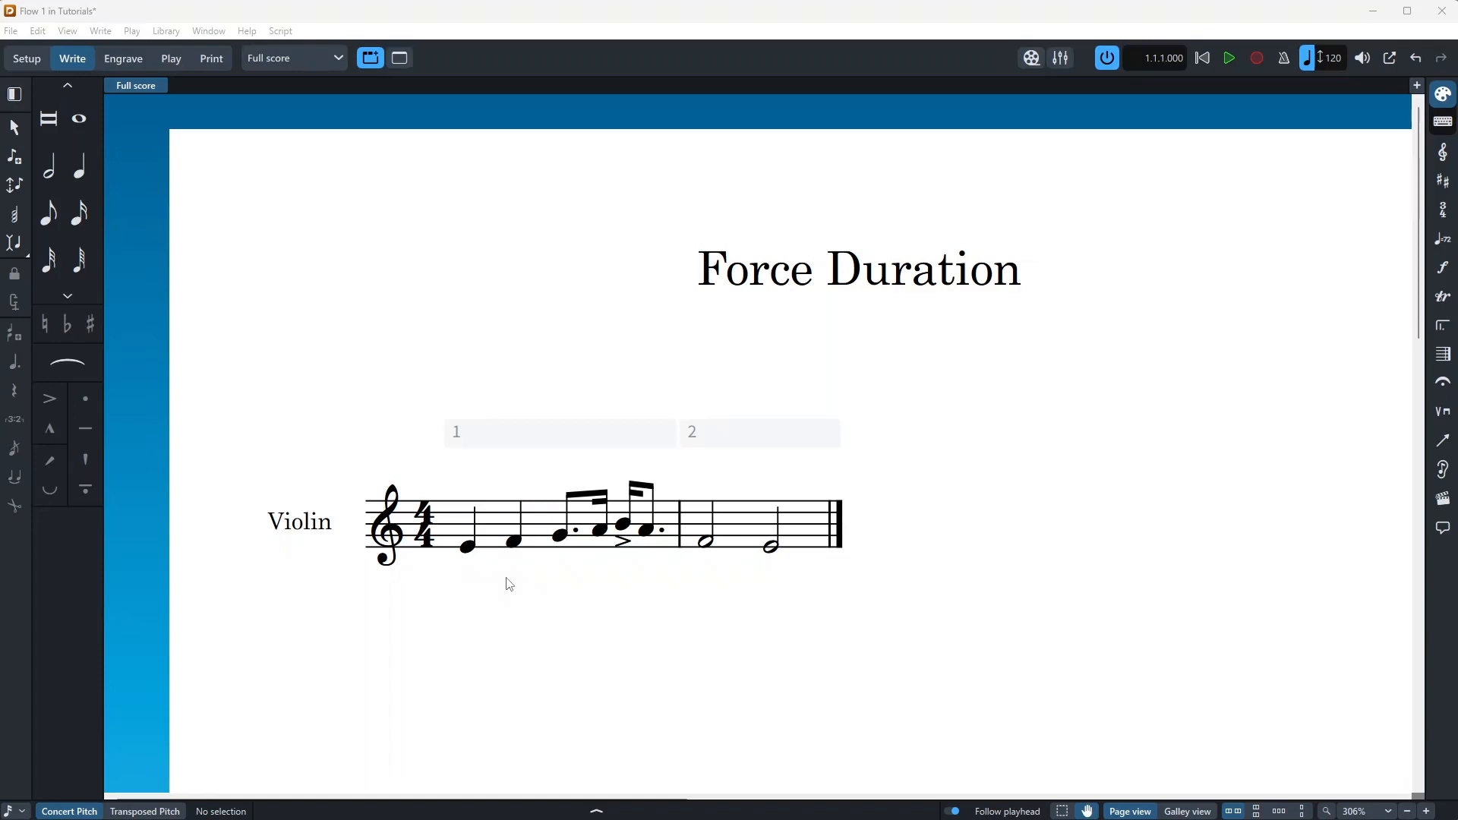
Step: Start note input in bar 1 of the violin staff and turn on Lock to Duration
left_click(500, 532)
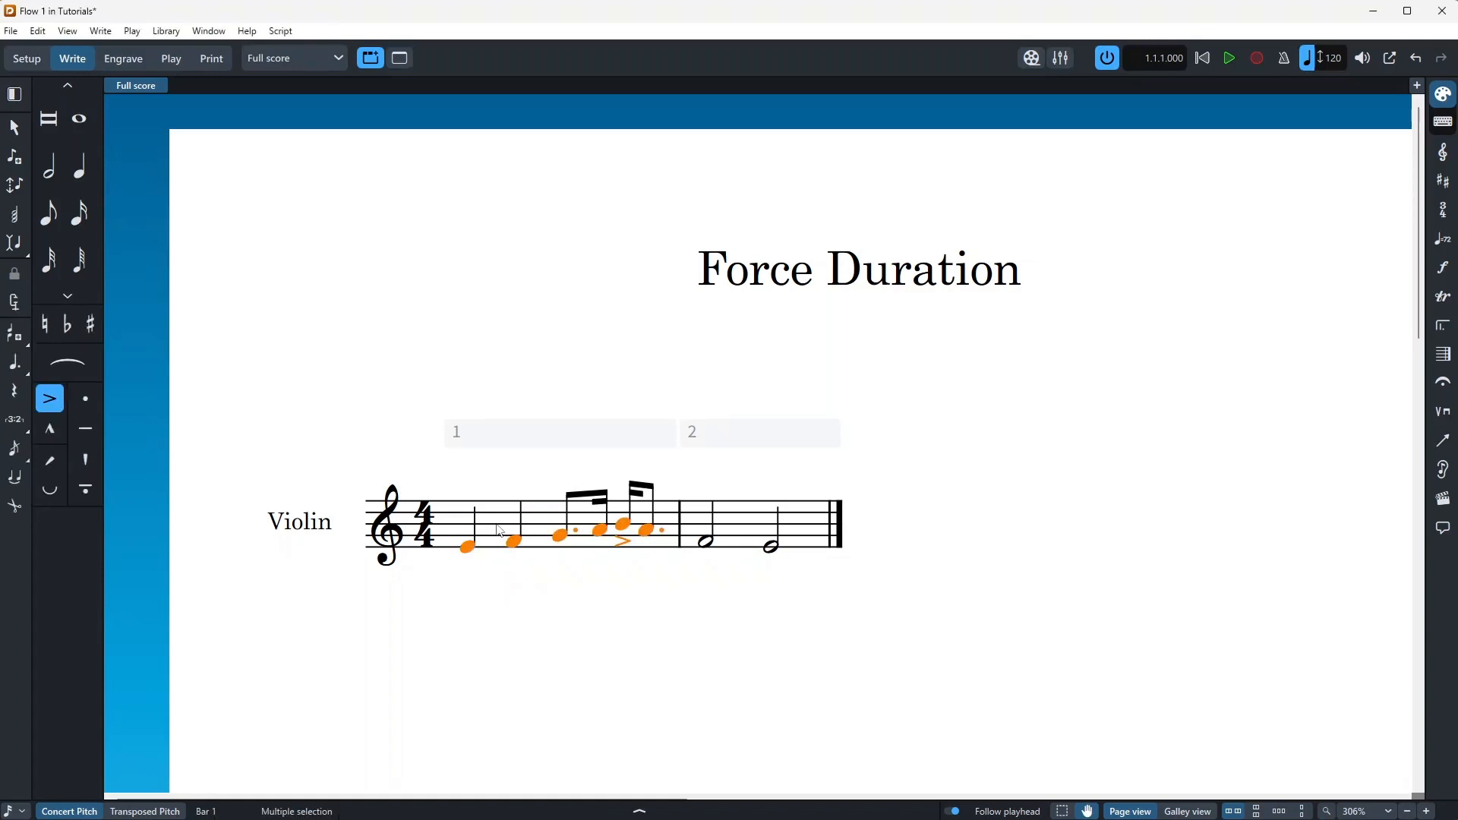
double_click(500, 532)
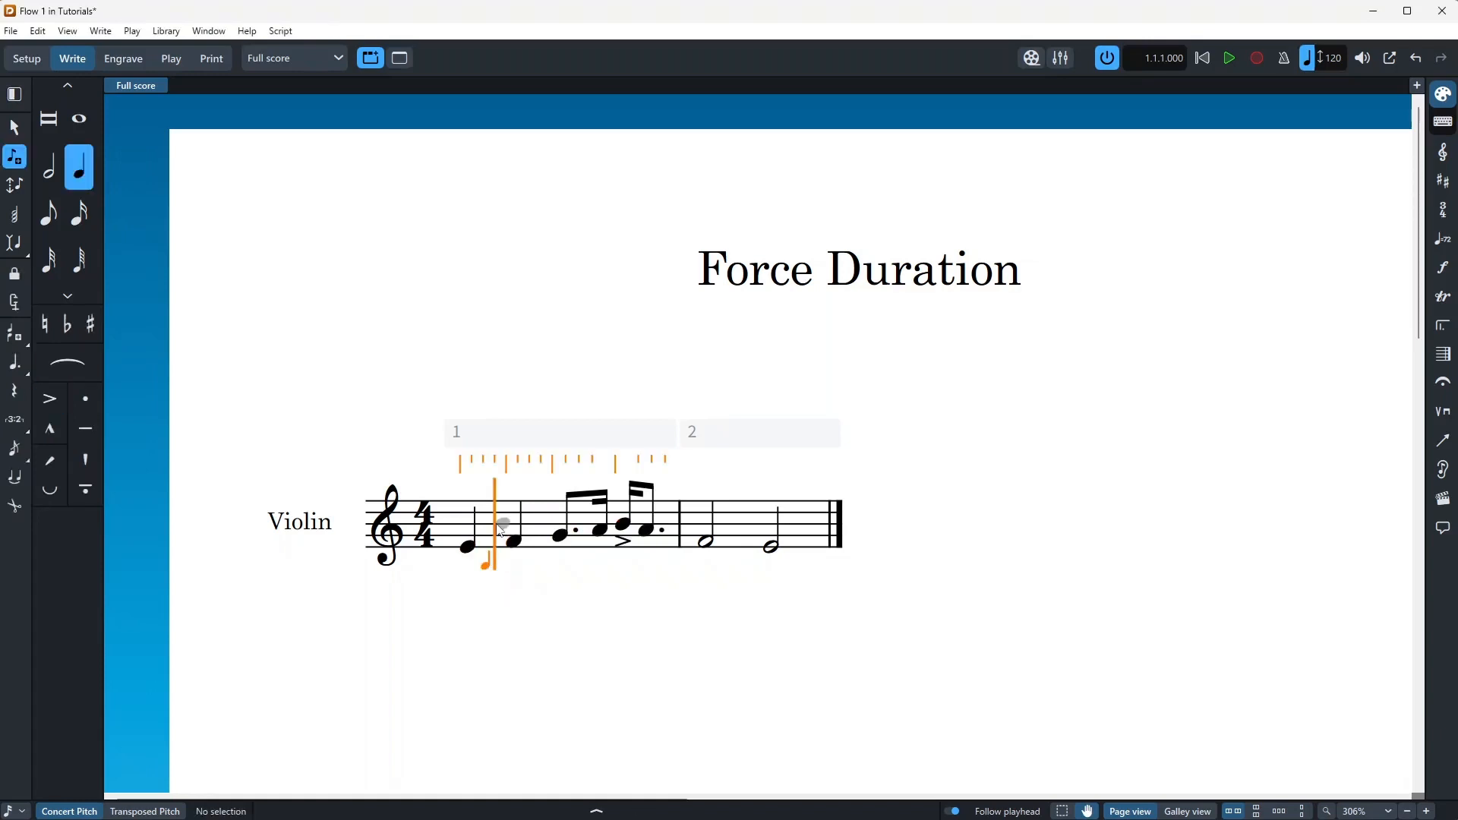
left_click(16, 274)
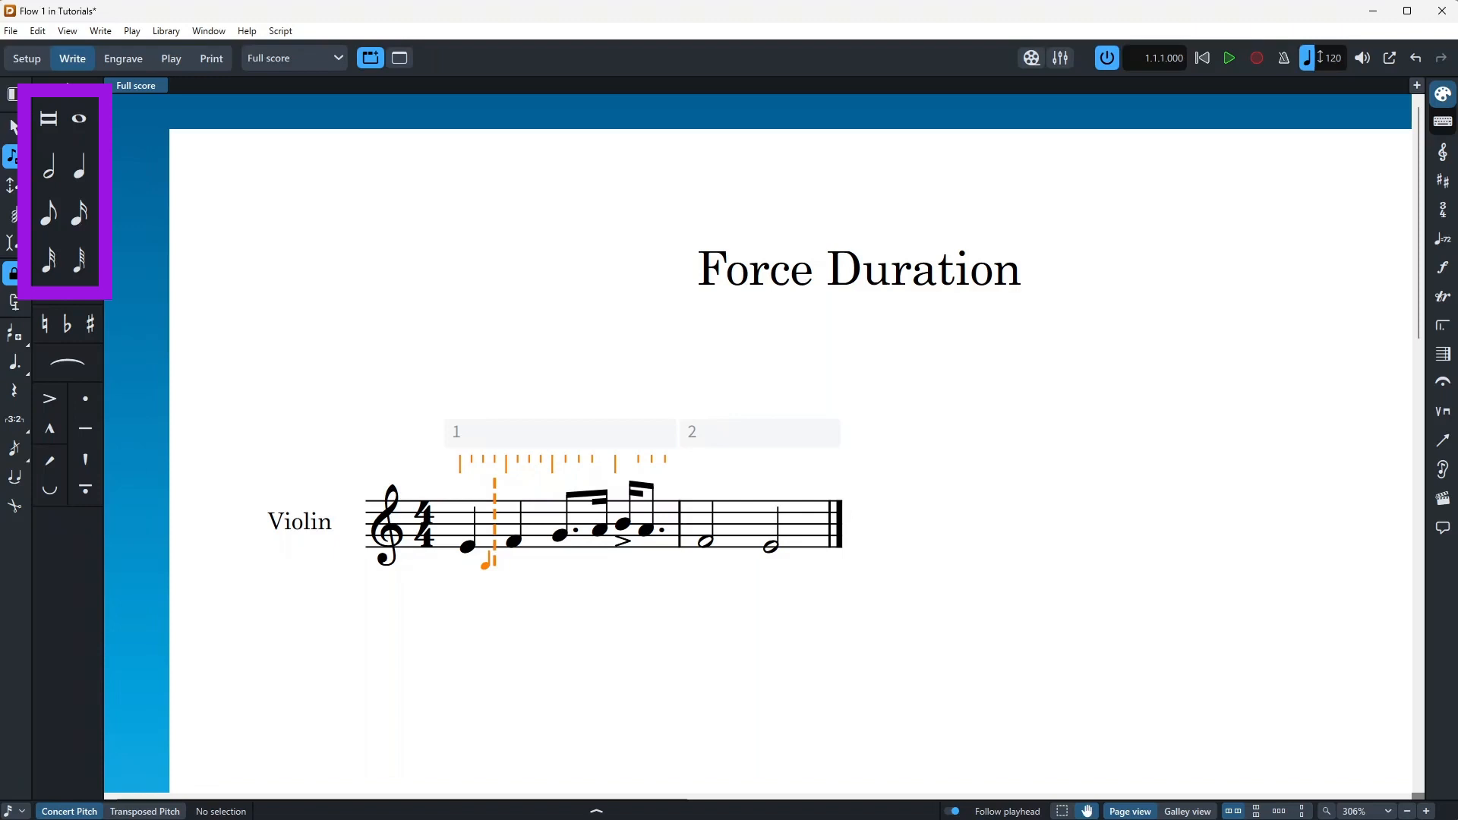
key("o")
key("6")
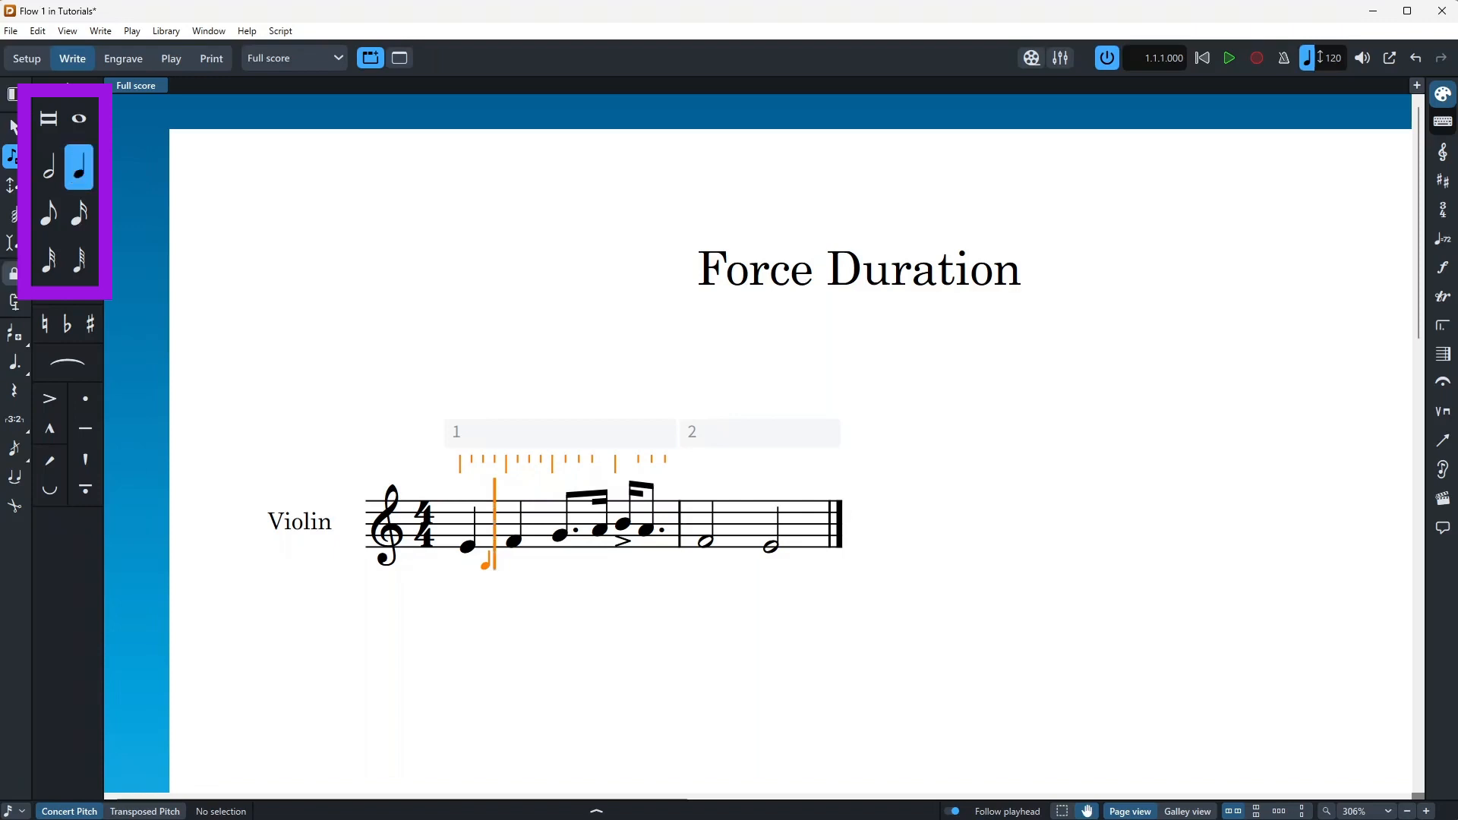
left_click(15, 274)
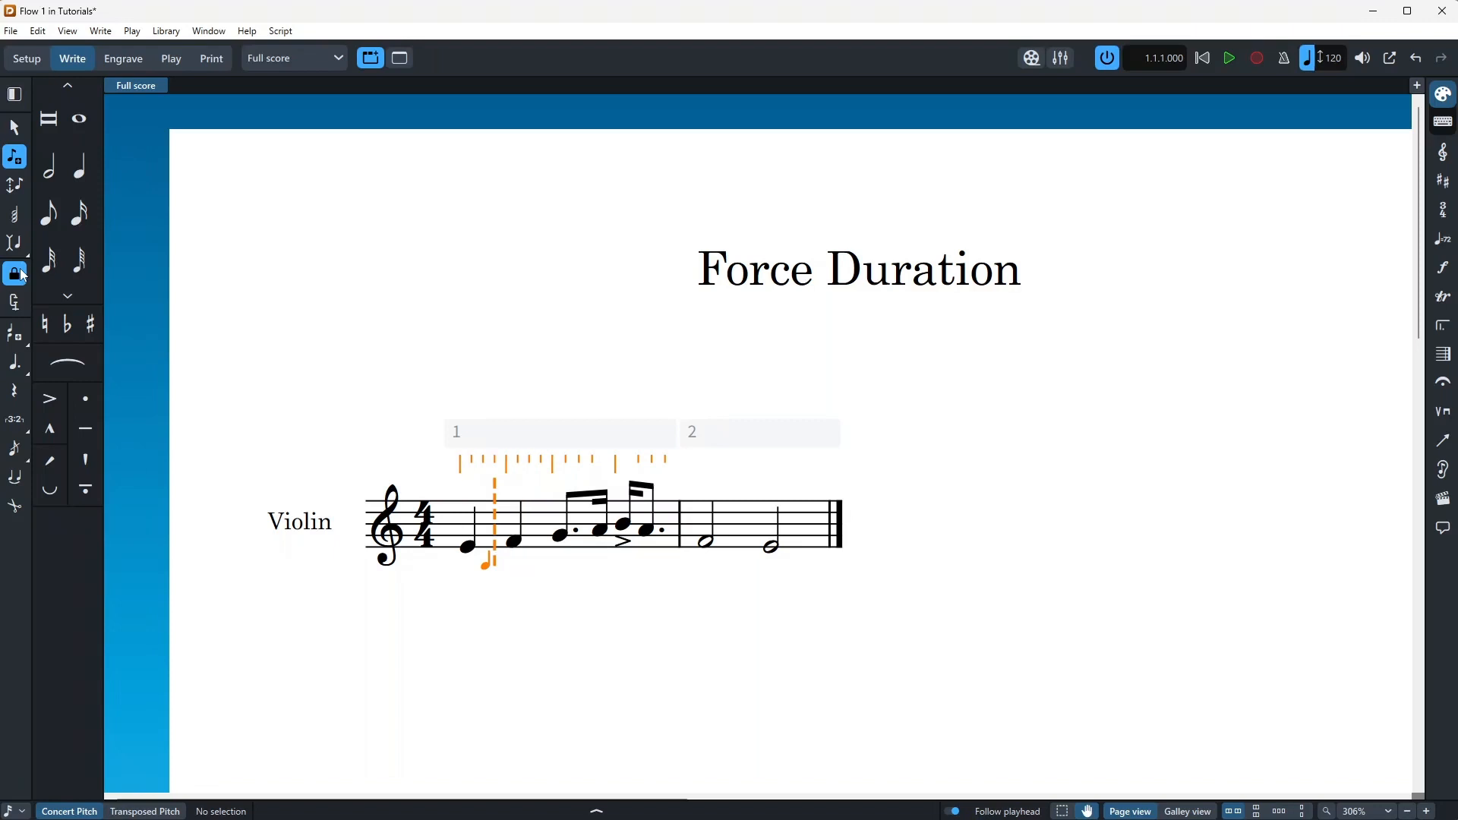
Step: Re-pitch the first five violin notes to A4, B4, B4, F4 and C5, keeping their rhythm
key("Left")
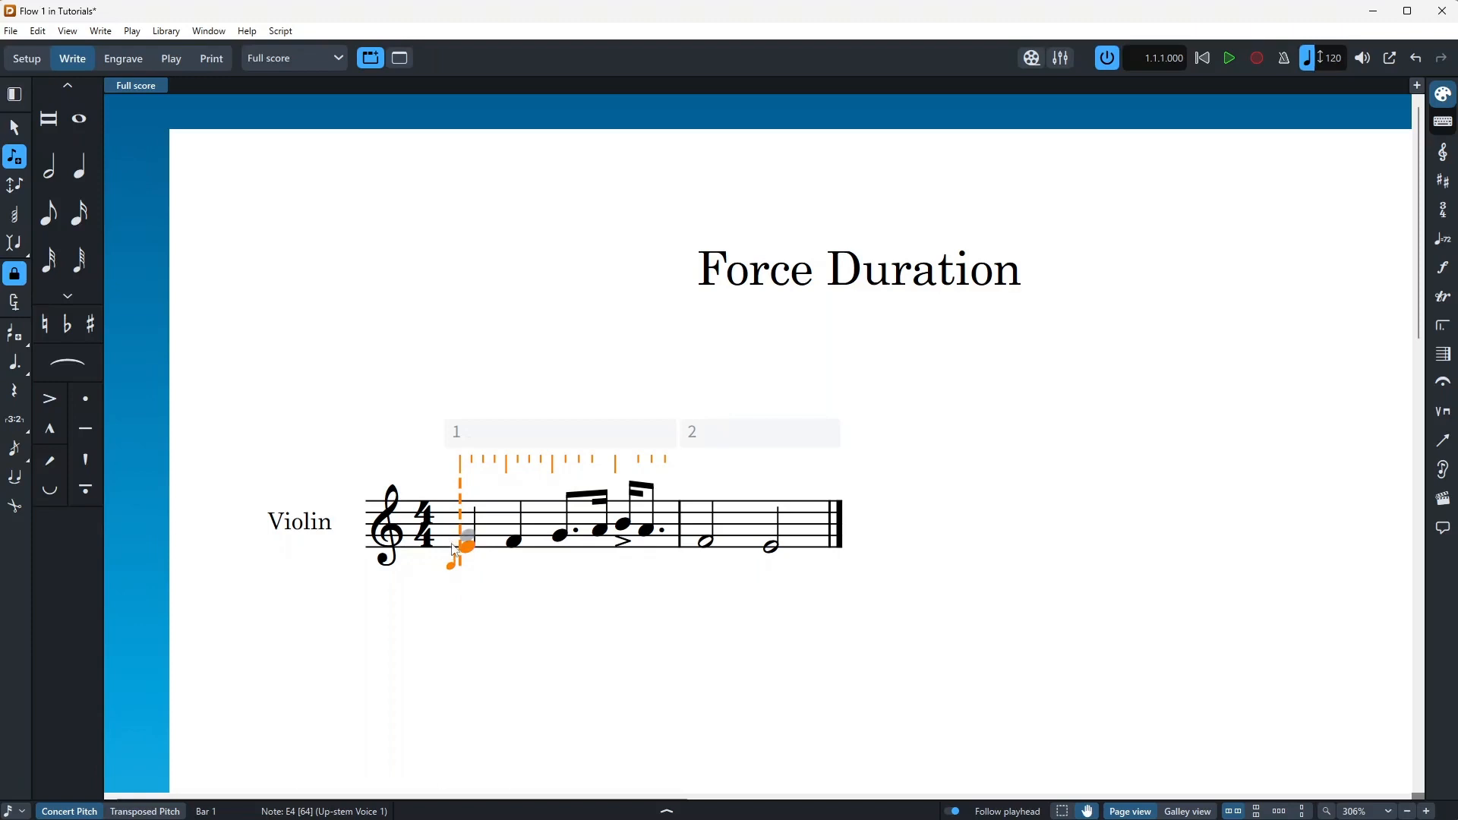
key("a")
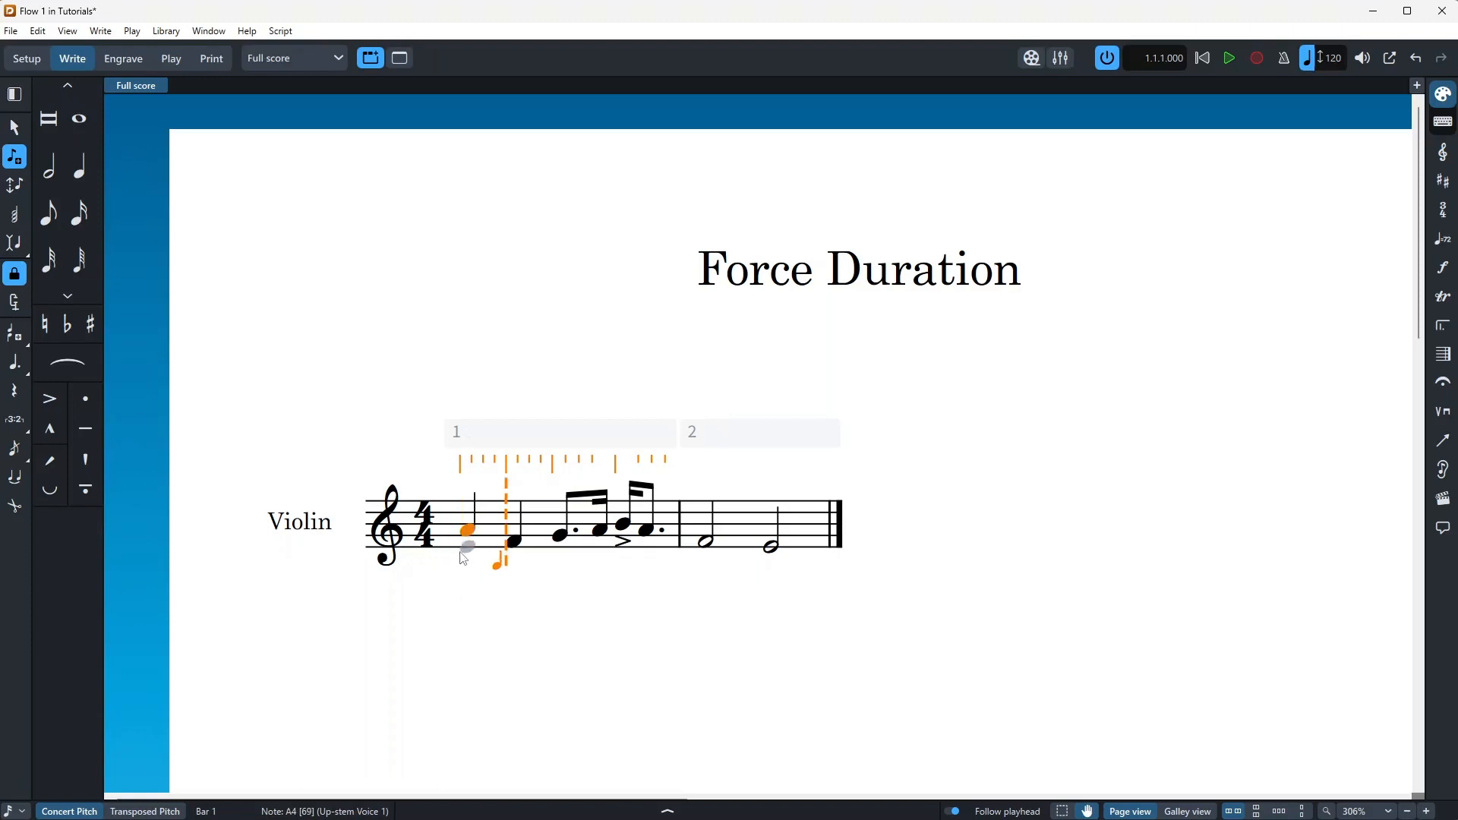
left_click(516, 533)
left_click(561, 535)
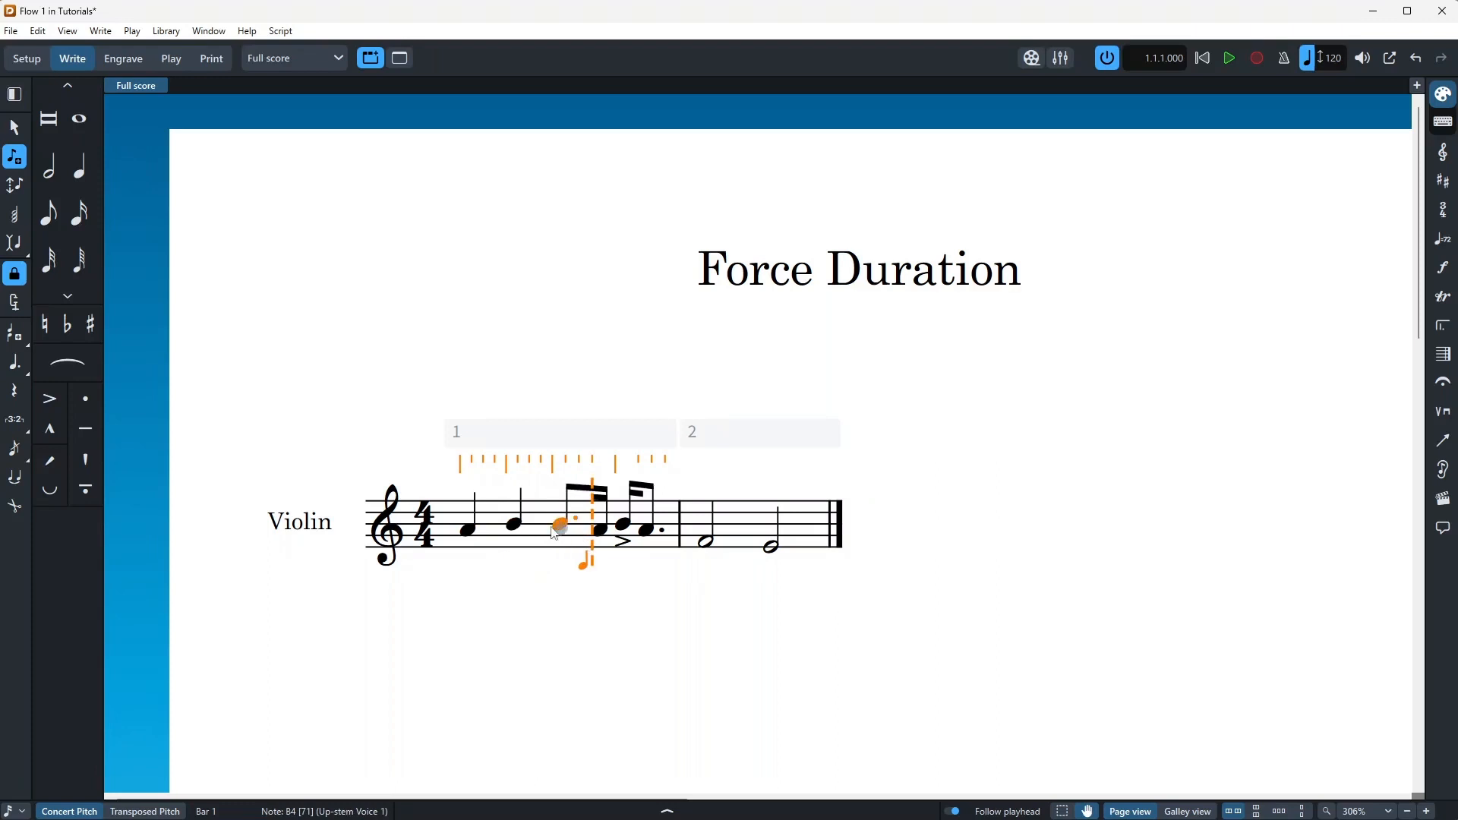
left_click(600, 552)
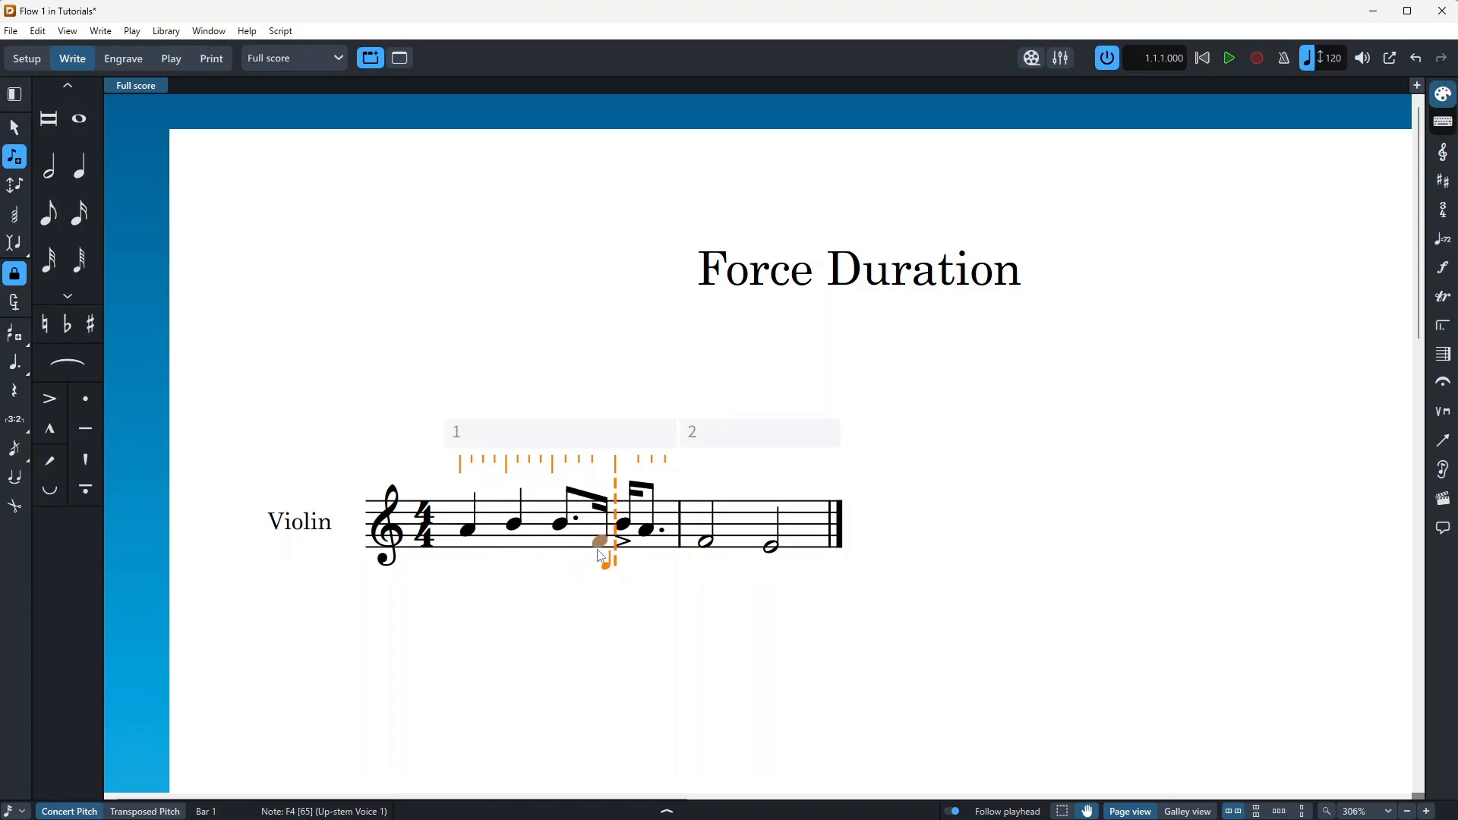
left_click(617, 535)
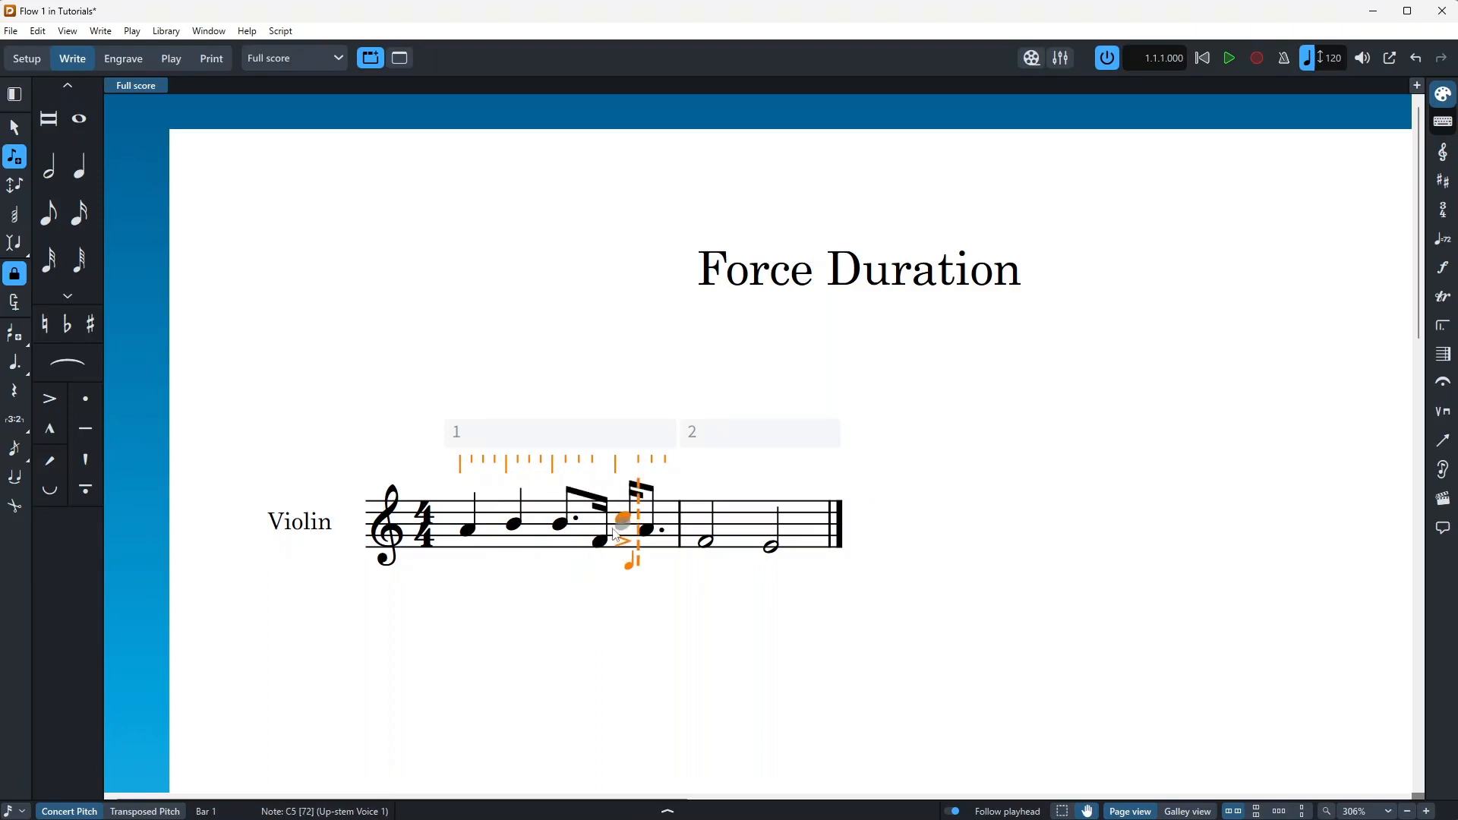
Step: Re-pitch the second violin note to G4 and all following notes to C5, and turn off Lock to Duration
left_click(514, 538)
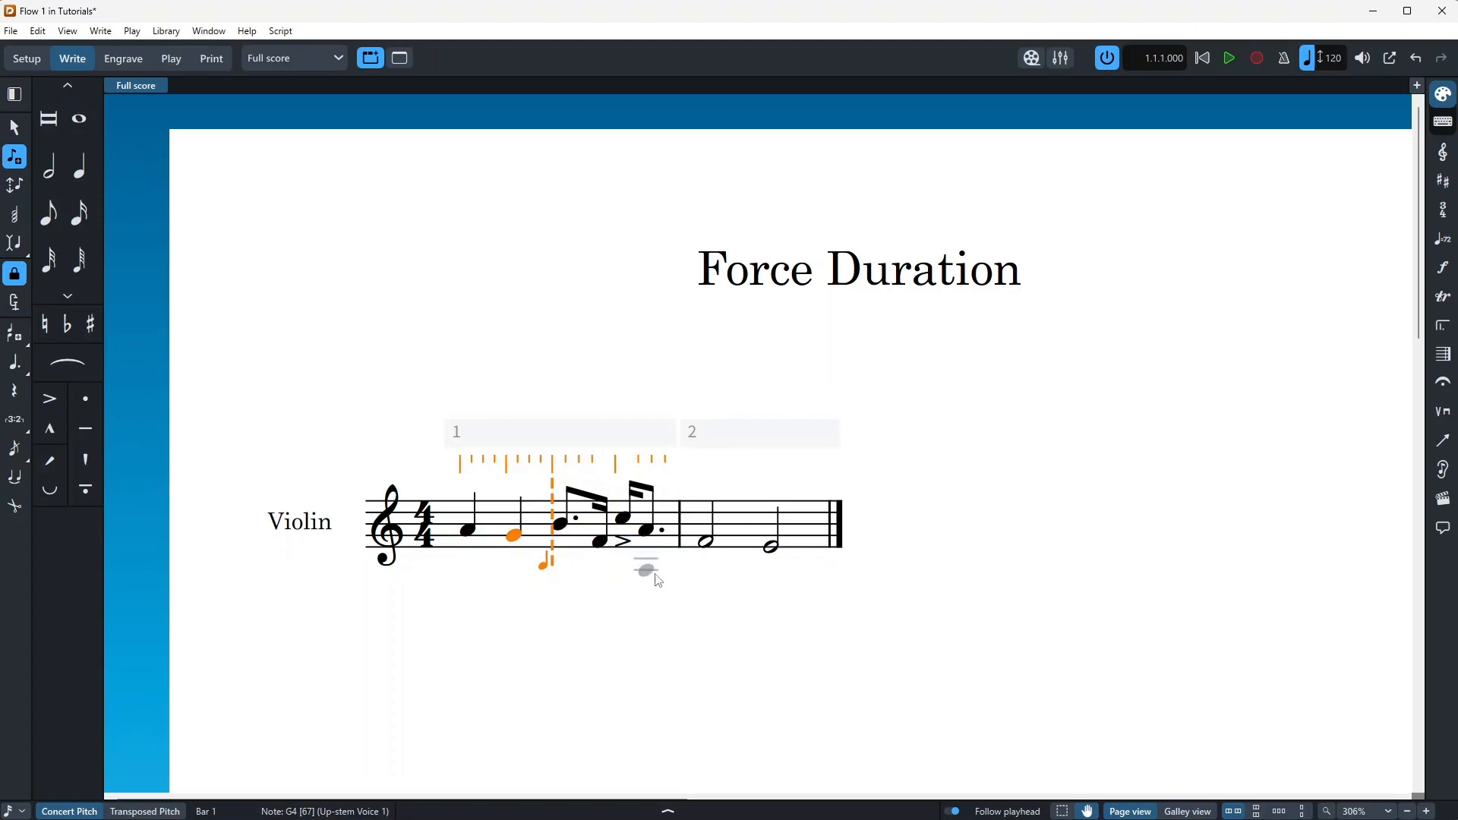
key("c")
key("c")
key("c")
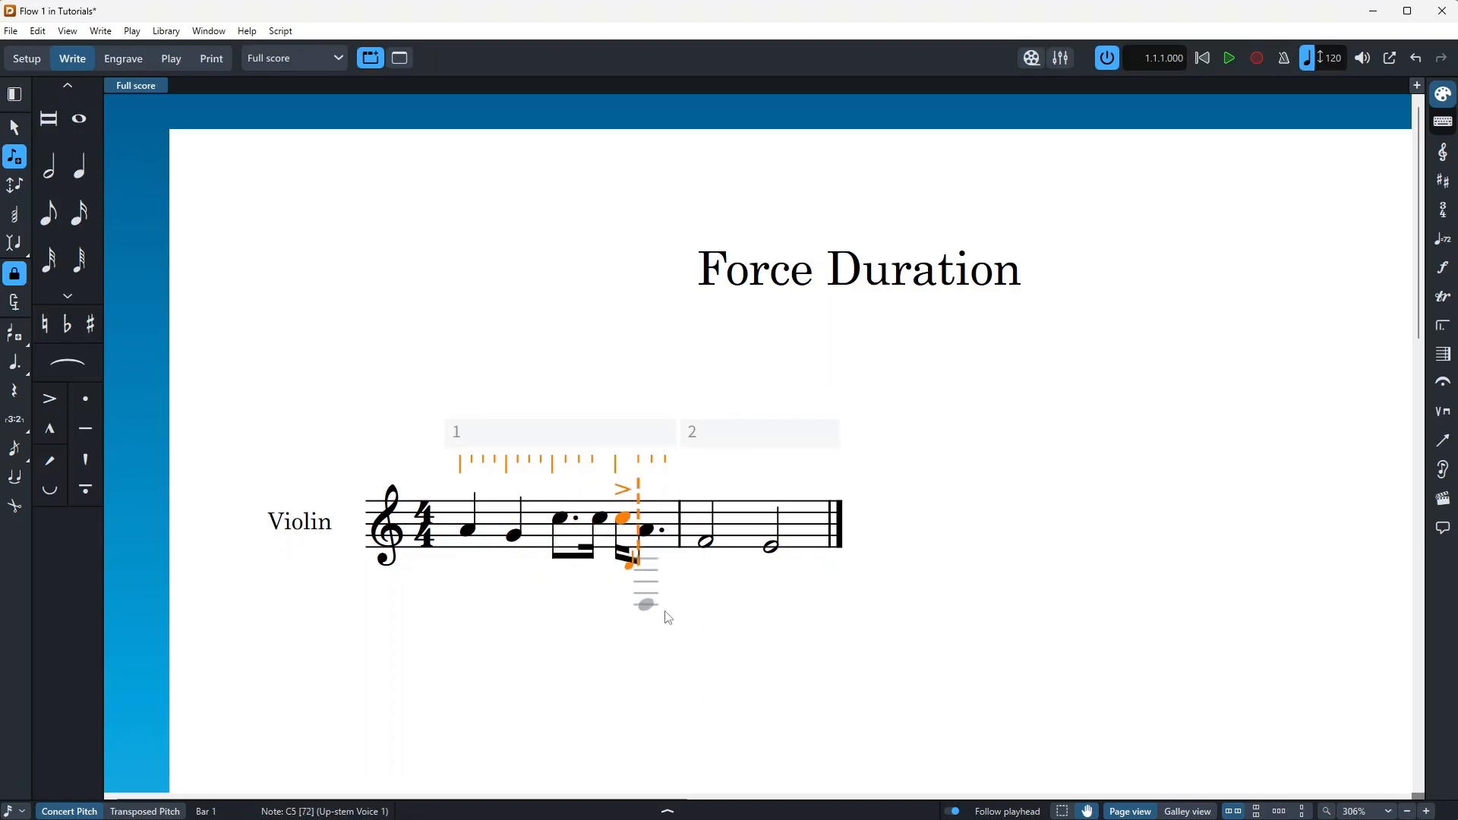
key("c")
key("c")
key("c")
key("l")
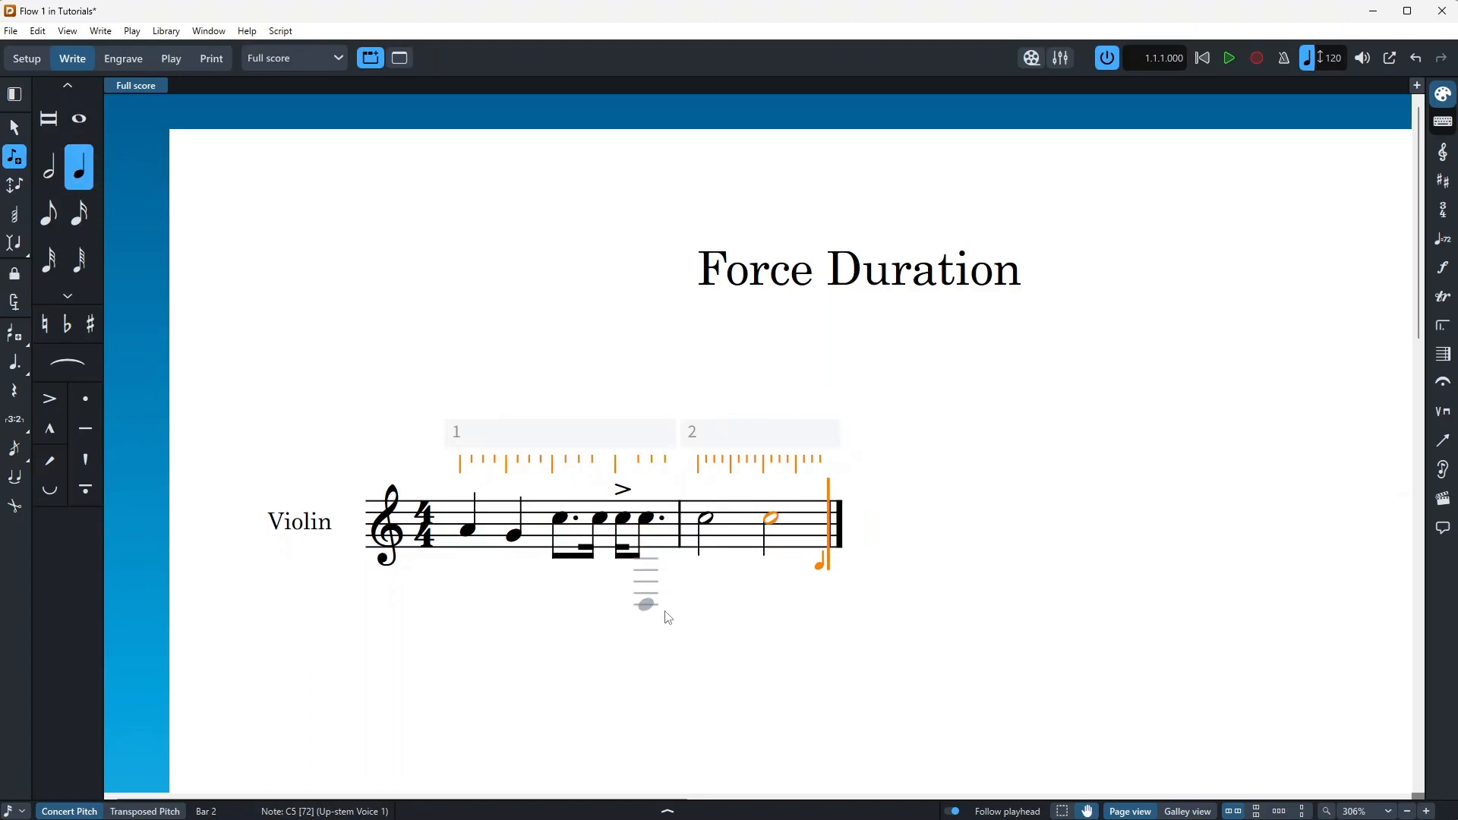
key("Escape")
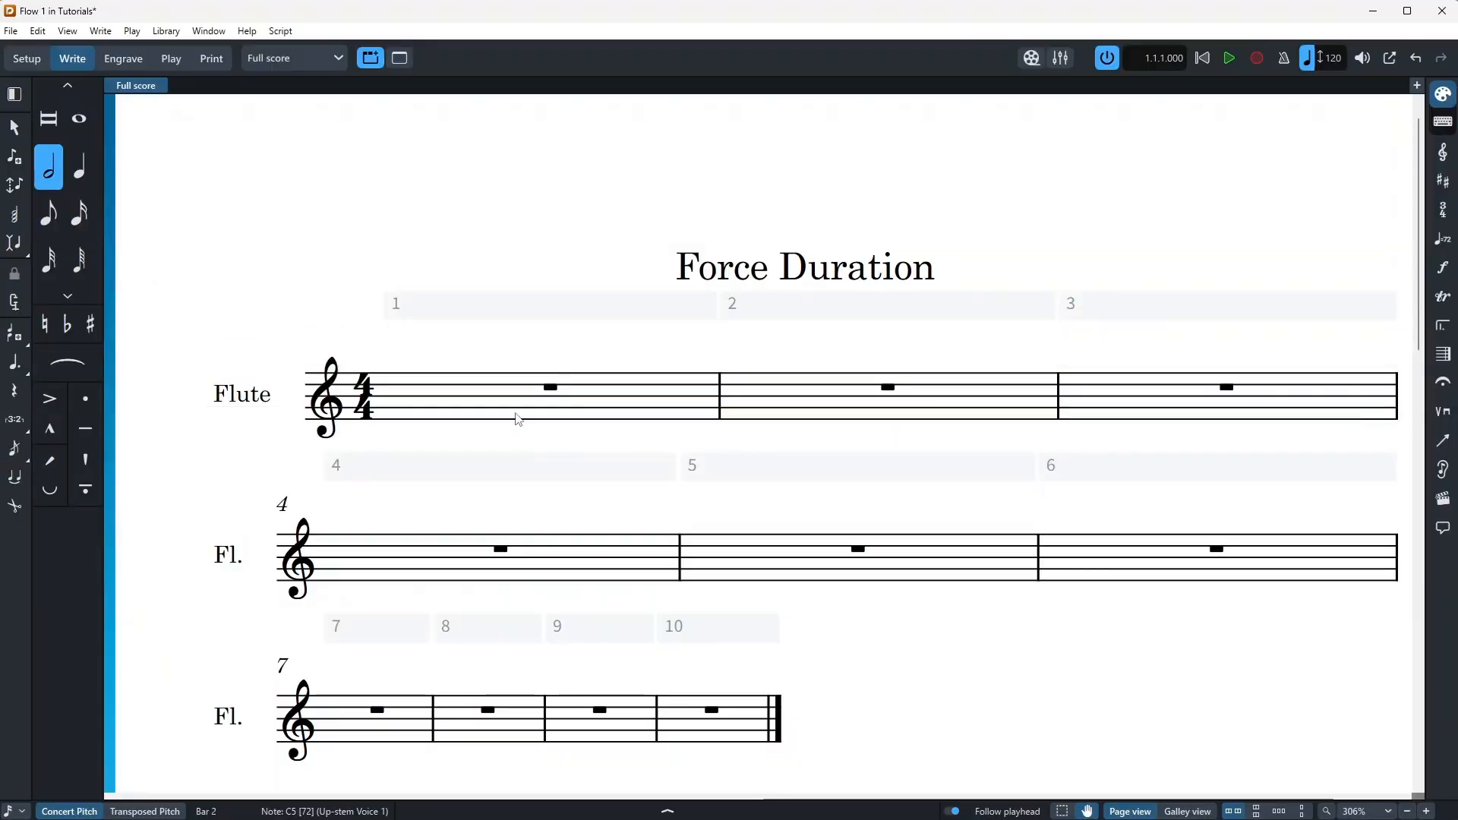
Step: Enter a dotted half note G4 followed by a quarter note G4 in bar 1 of the flute staff
double_click(401, 413)
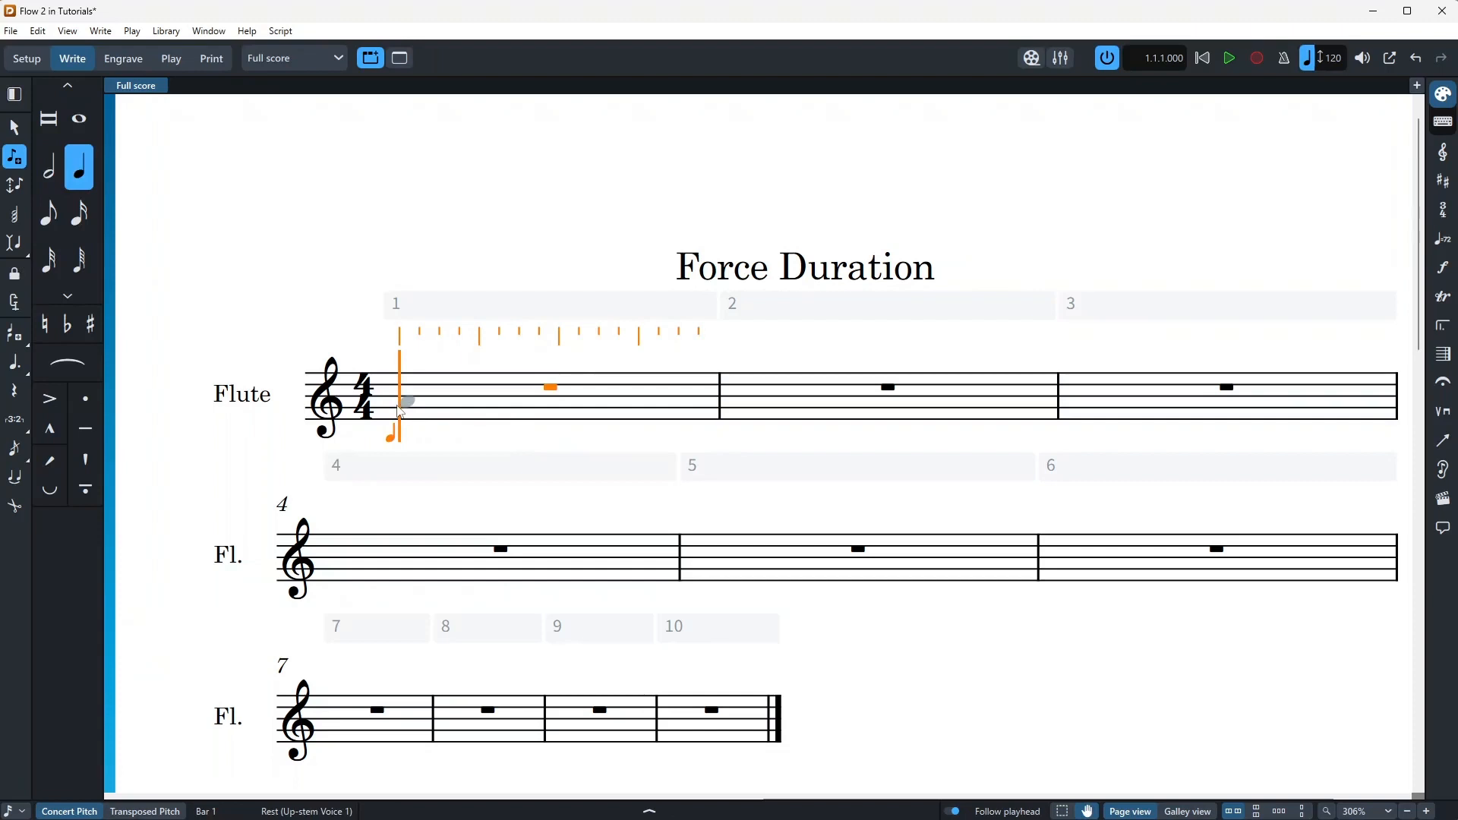
key("7")
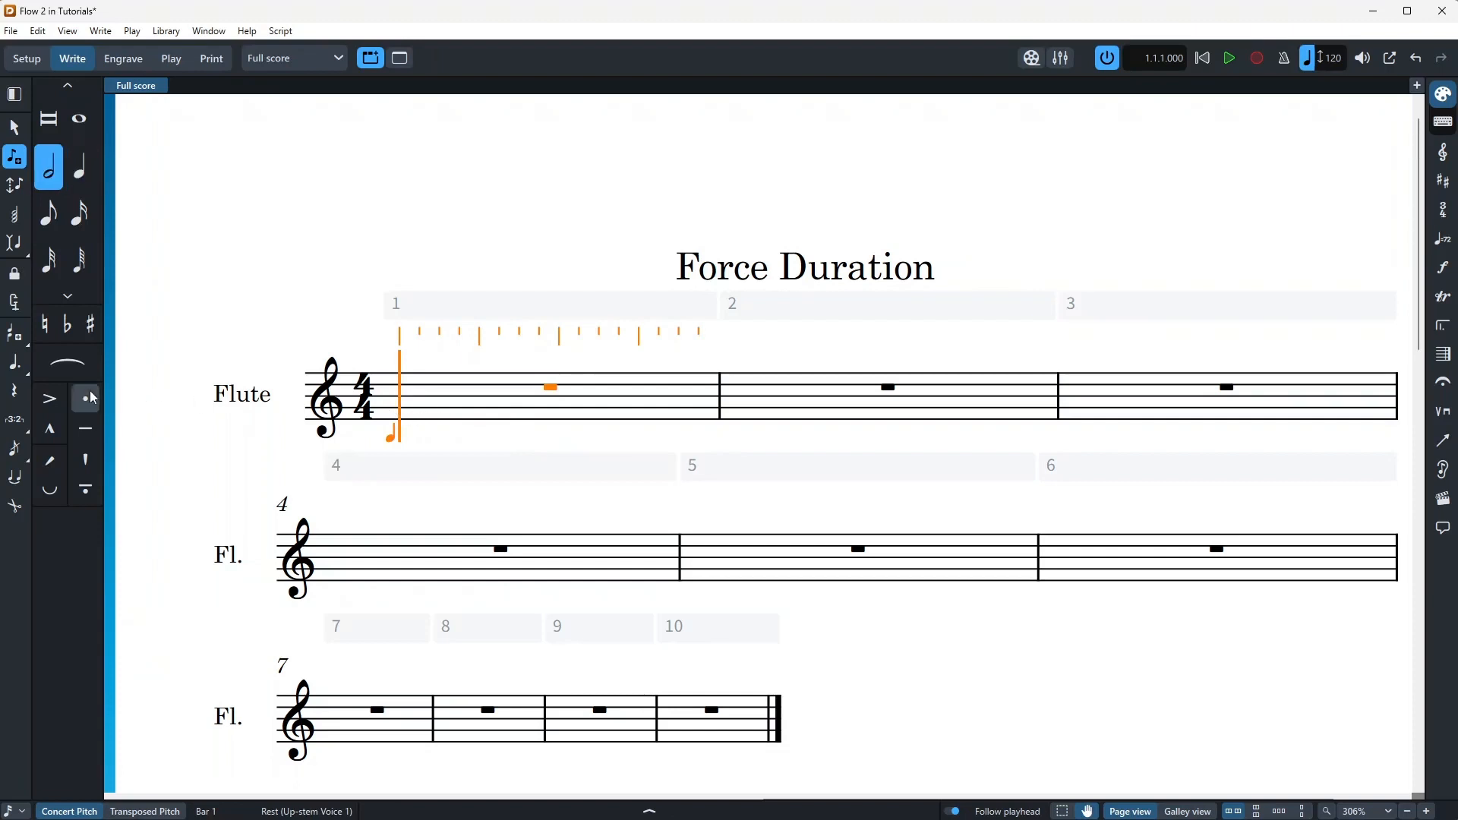
left_click(19, 370)
left_click(395, 419)
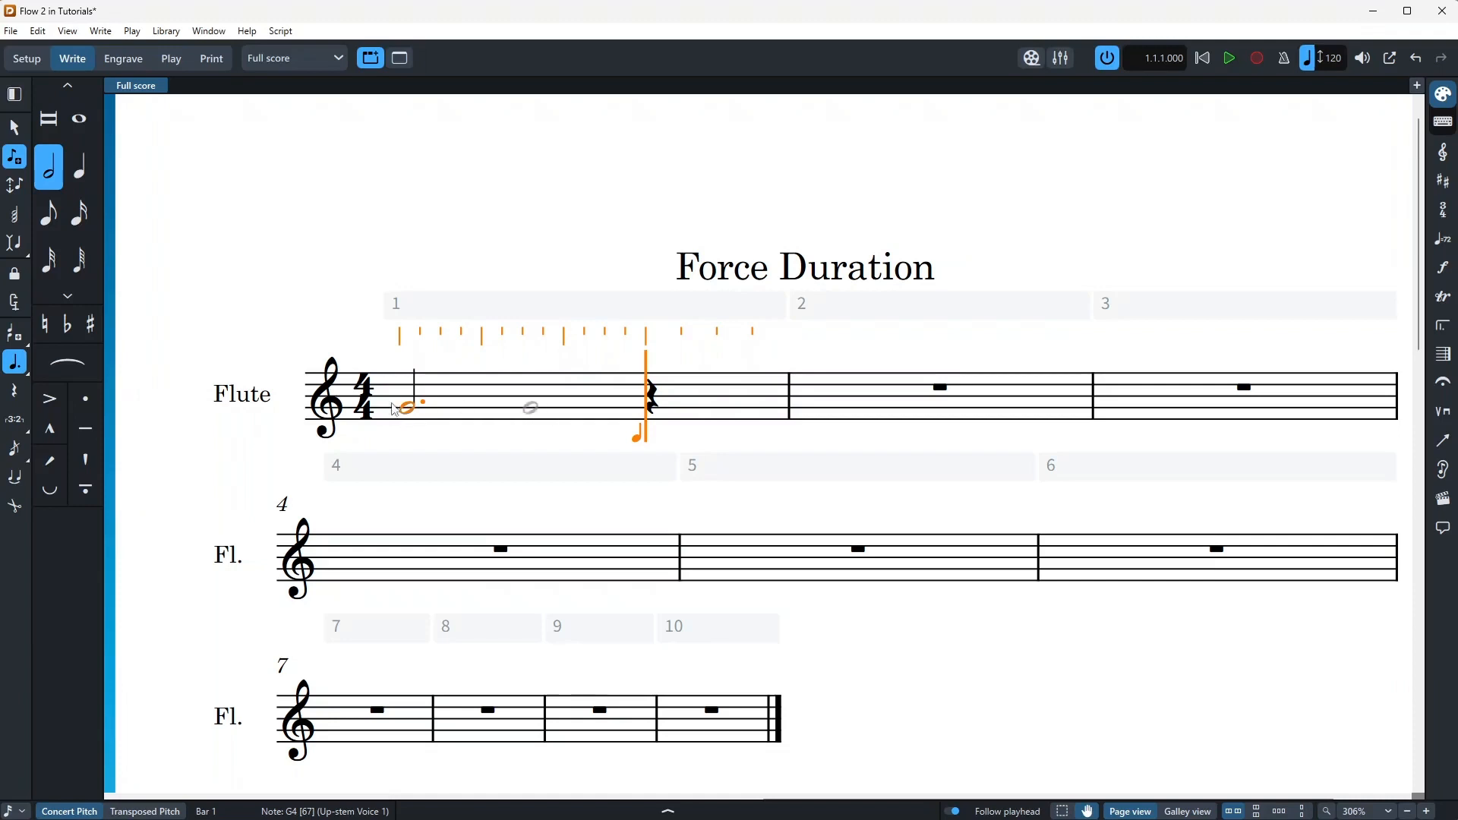
left_click(85, 165)
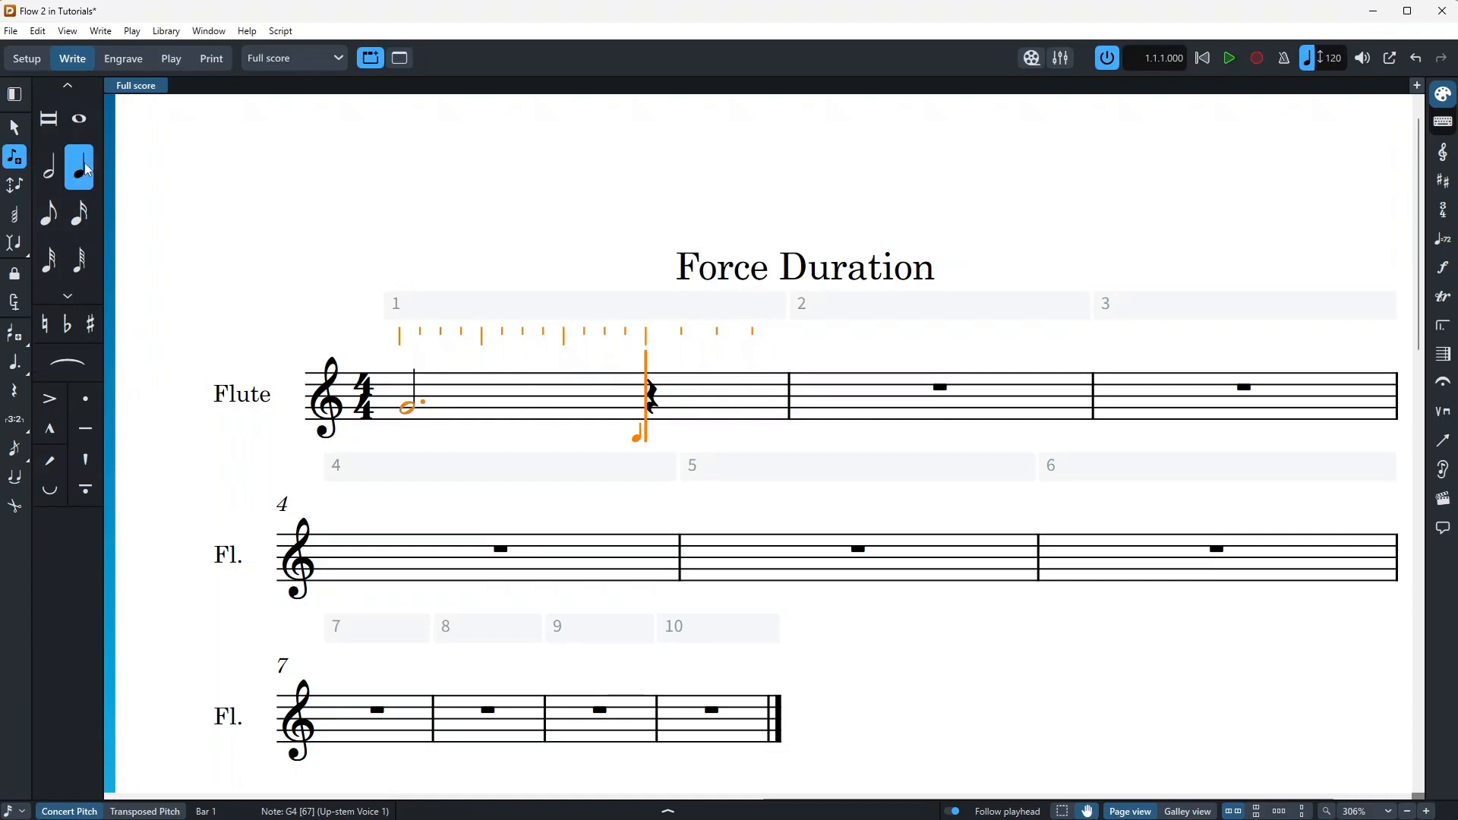
left_click(654, 415)
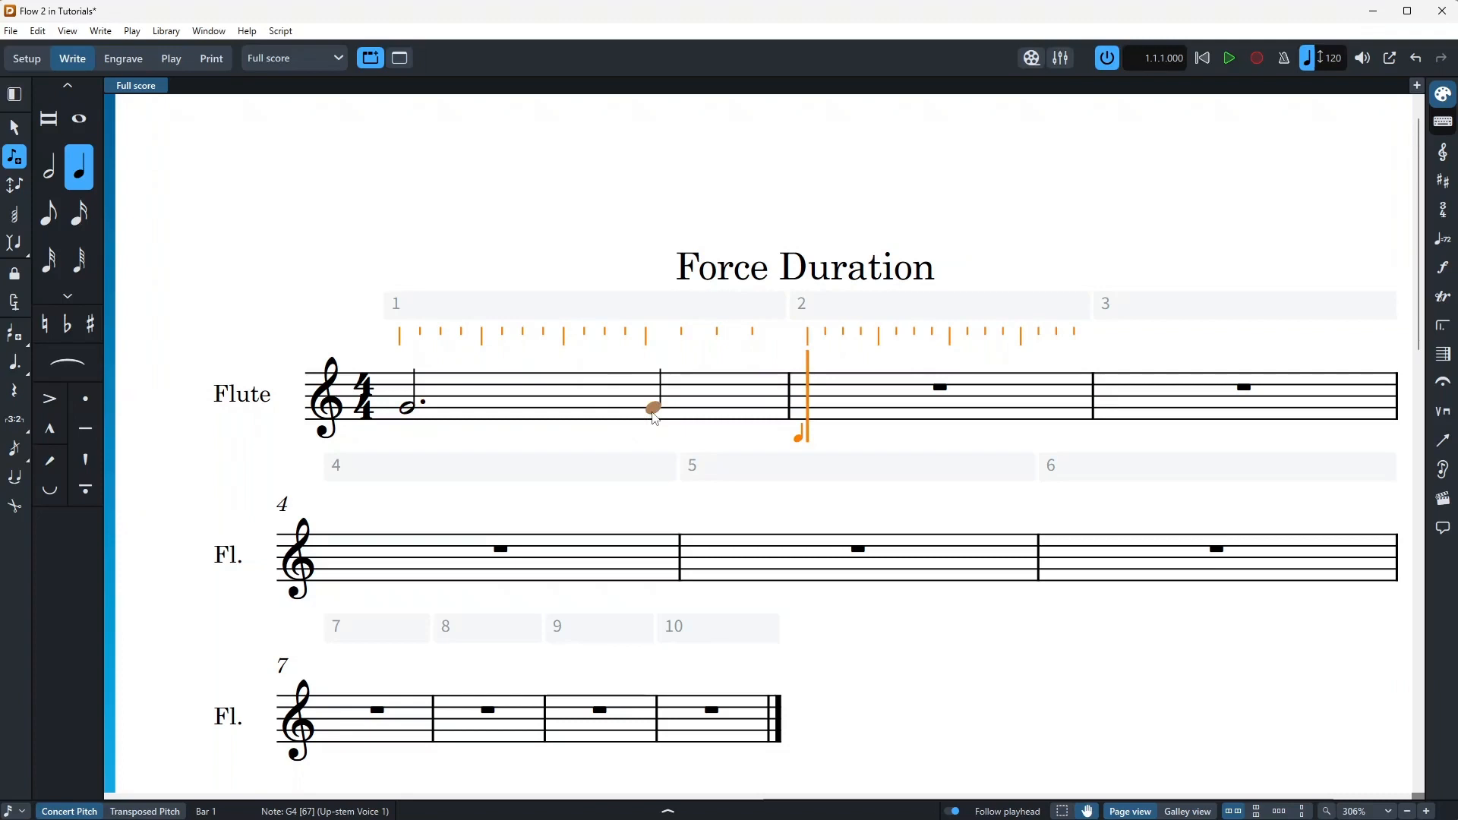
key("Escape")
Step: Change the dotted half note in flute bar 1 to a whole note
key("Left")
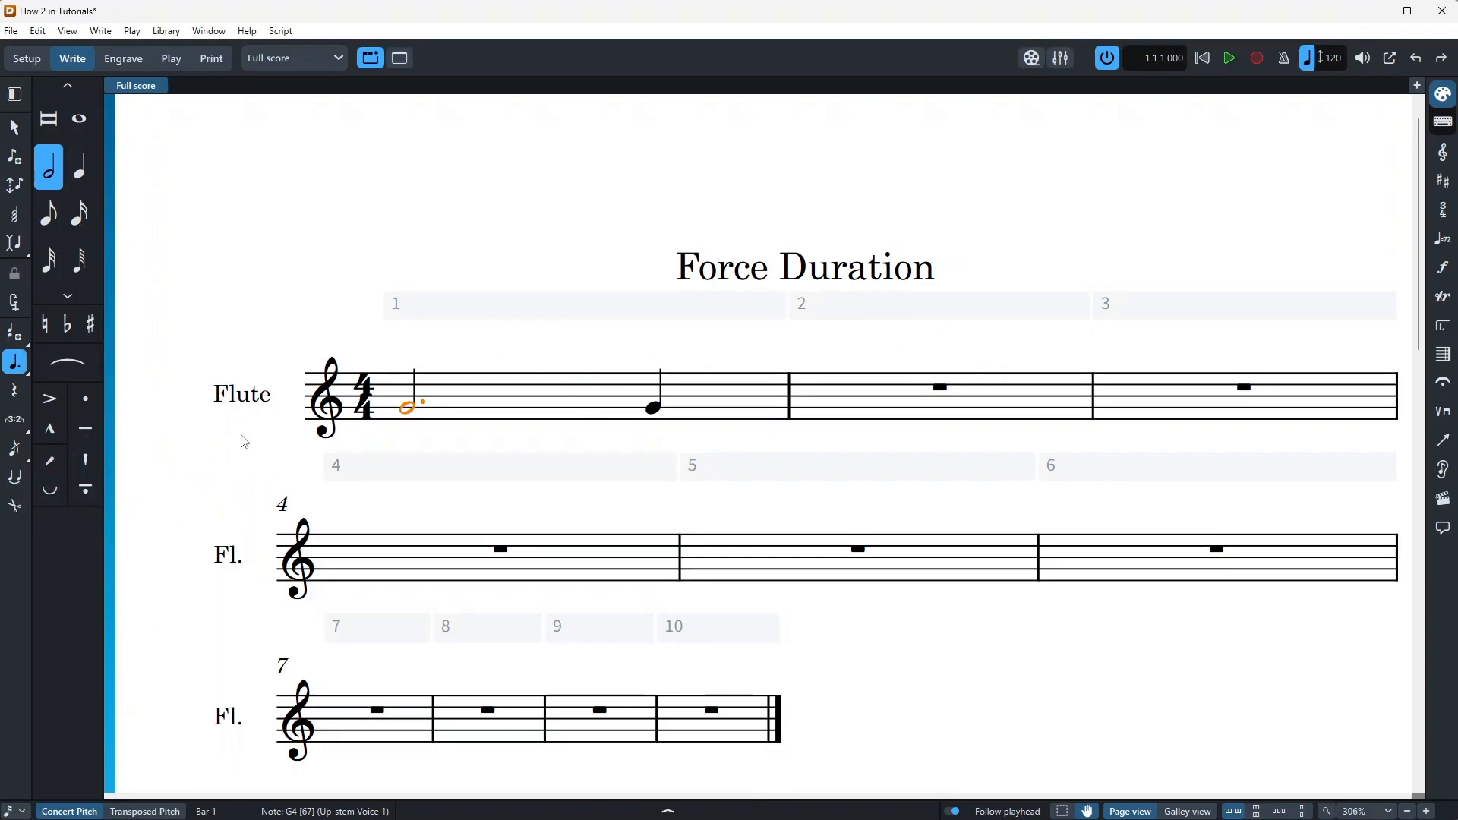
key("8")
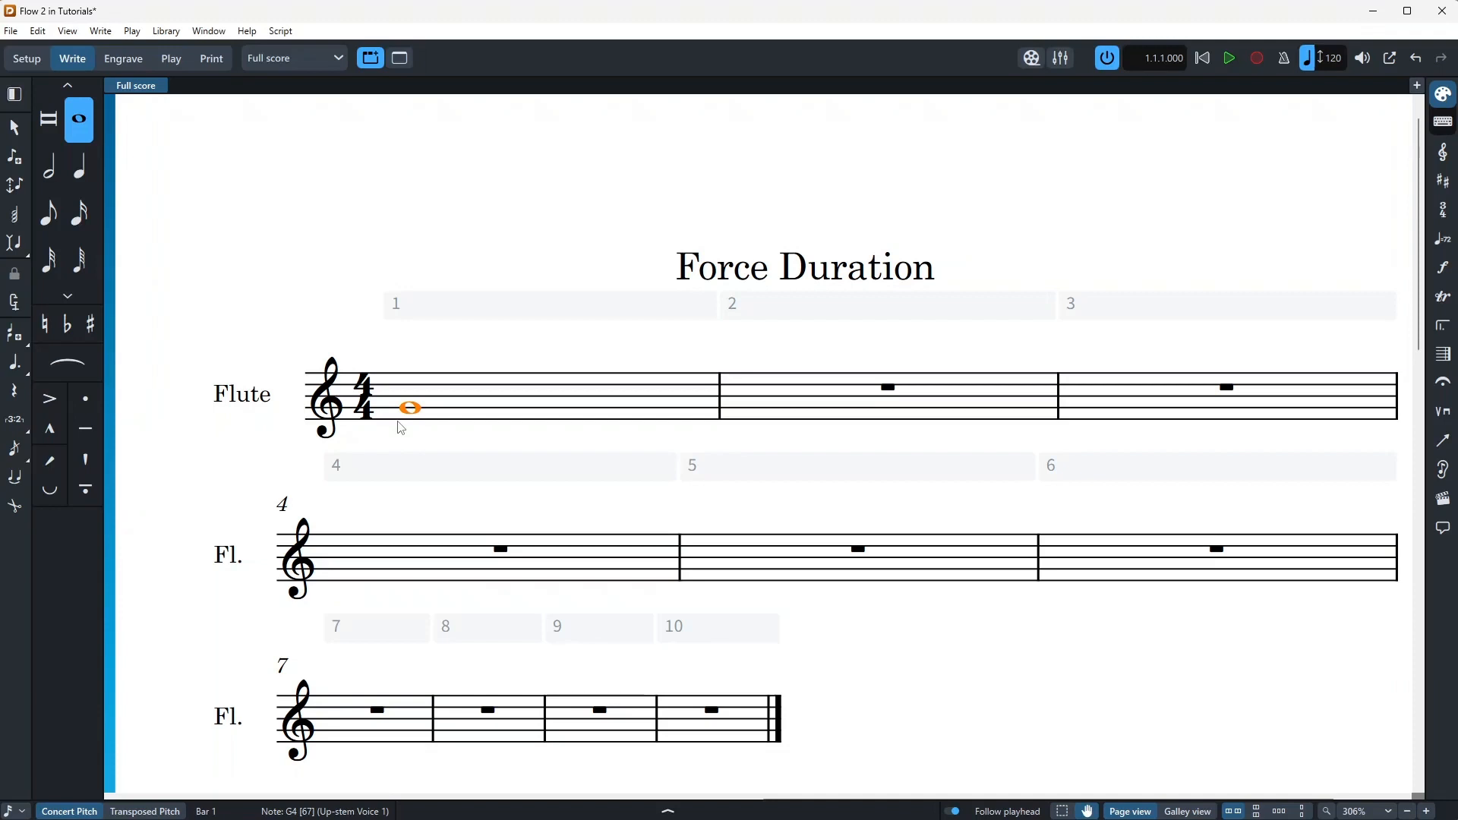
Step: Try quarter, half and whole note durations with Force Duration on the flute's bar 1 G4, and return it to a dotted half note
left_click(14, 302)
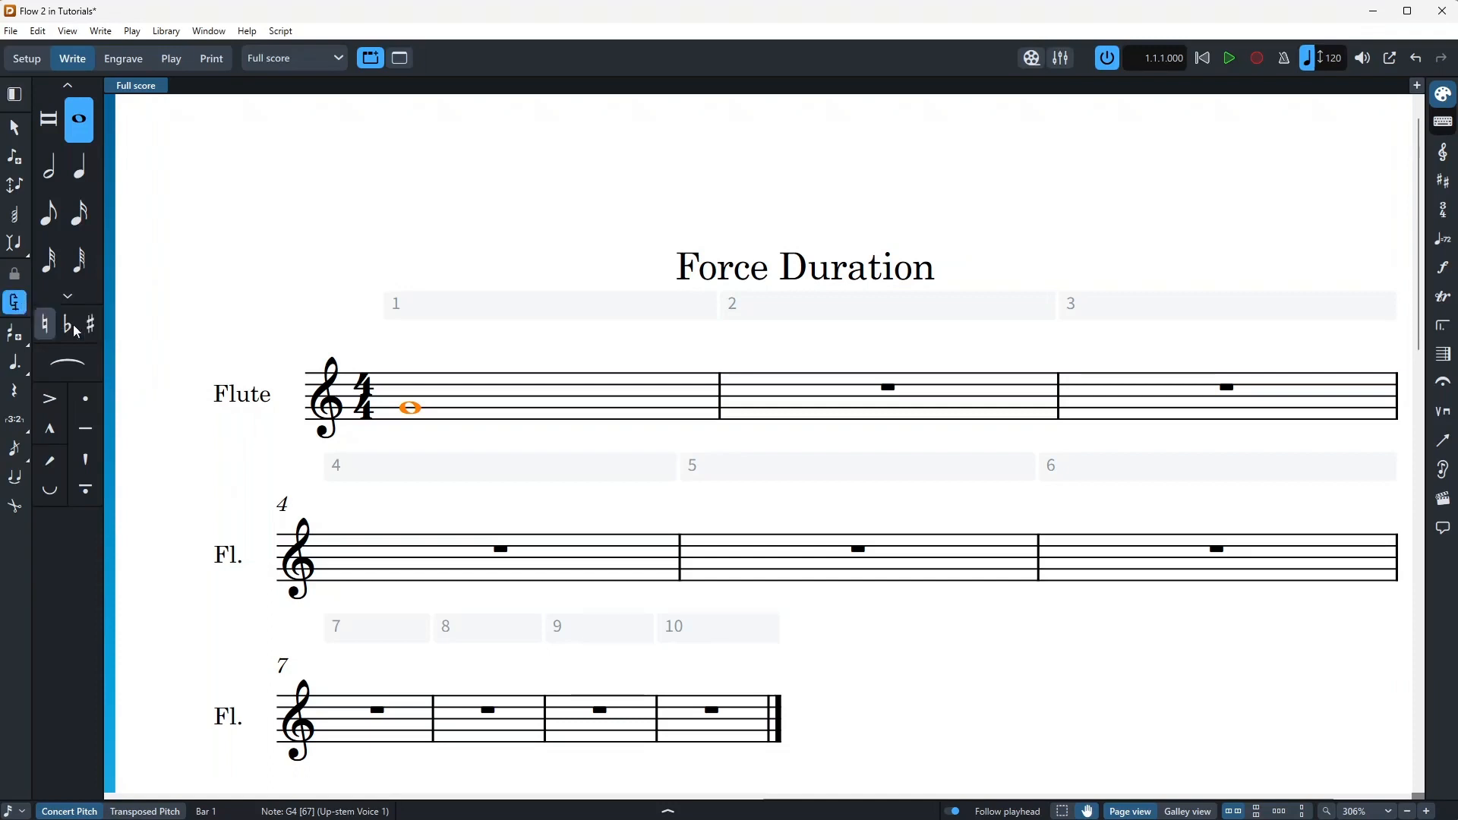
key("6")
key("7")
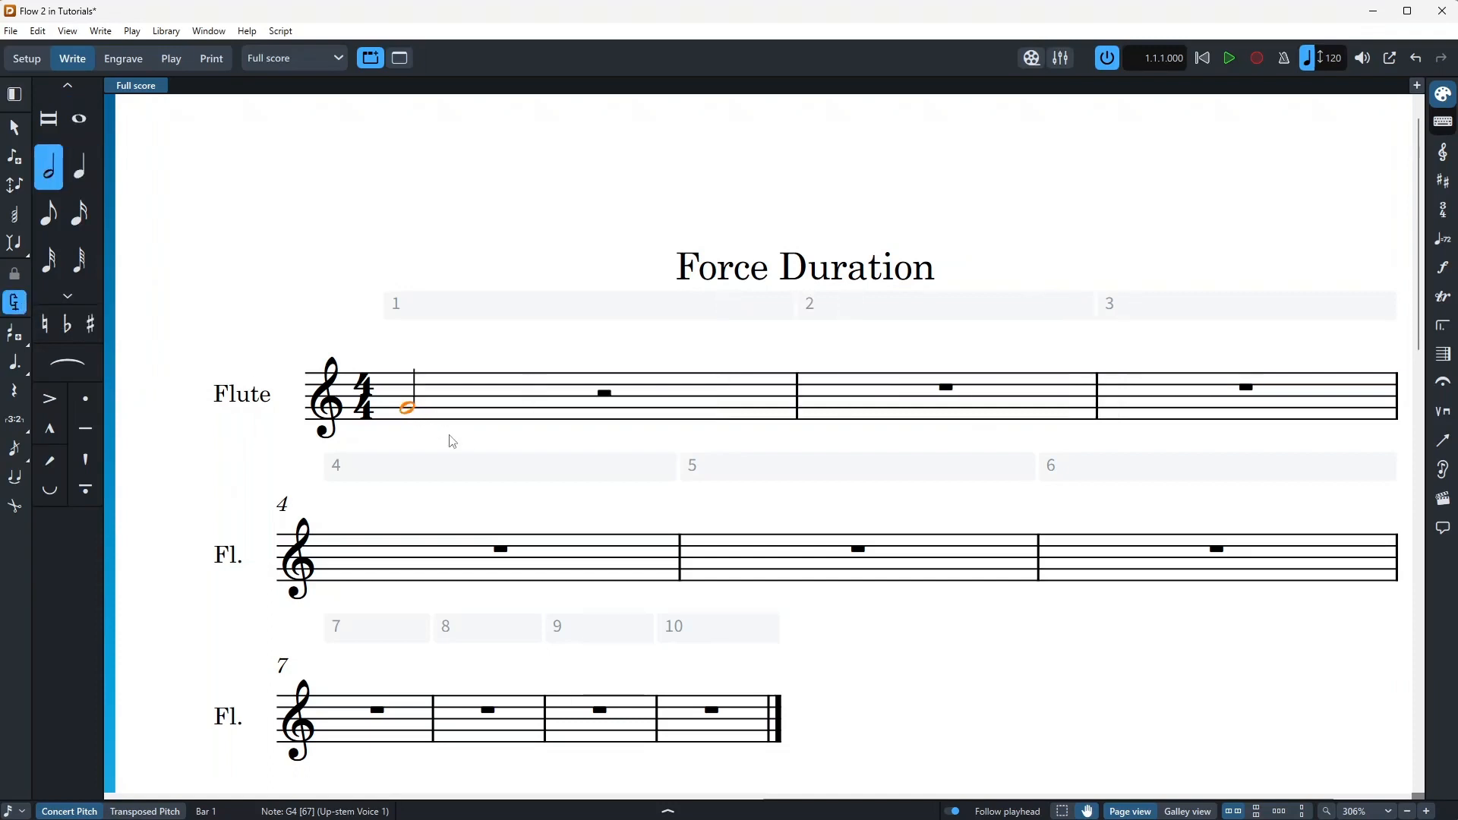
key("6")
key("8")
key("o")
key("o")
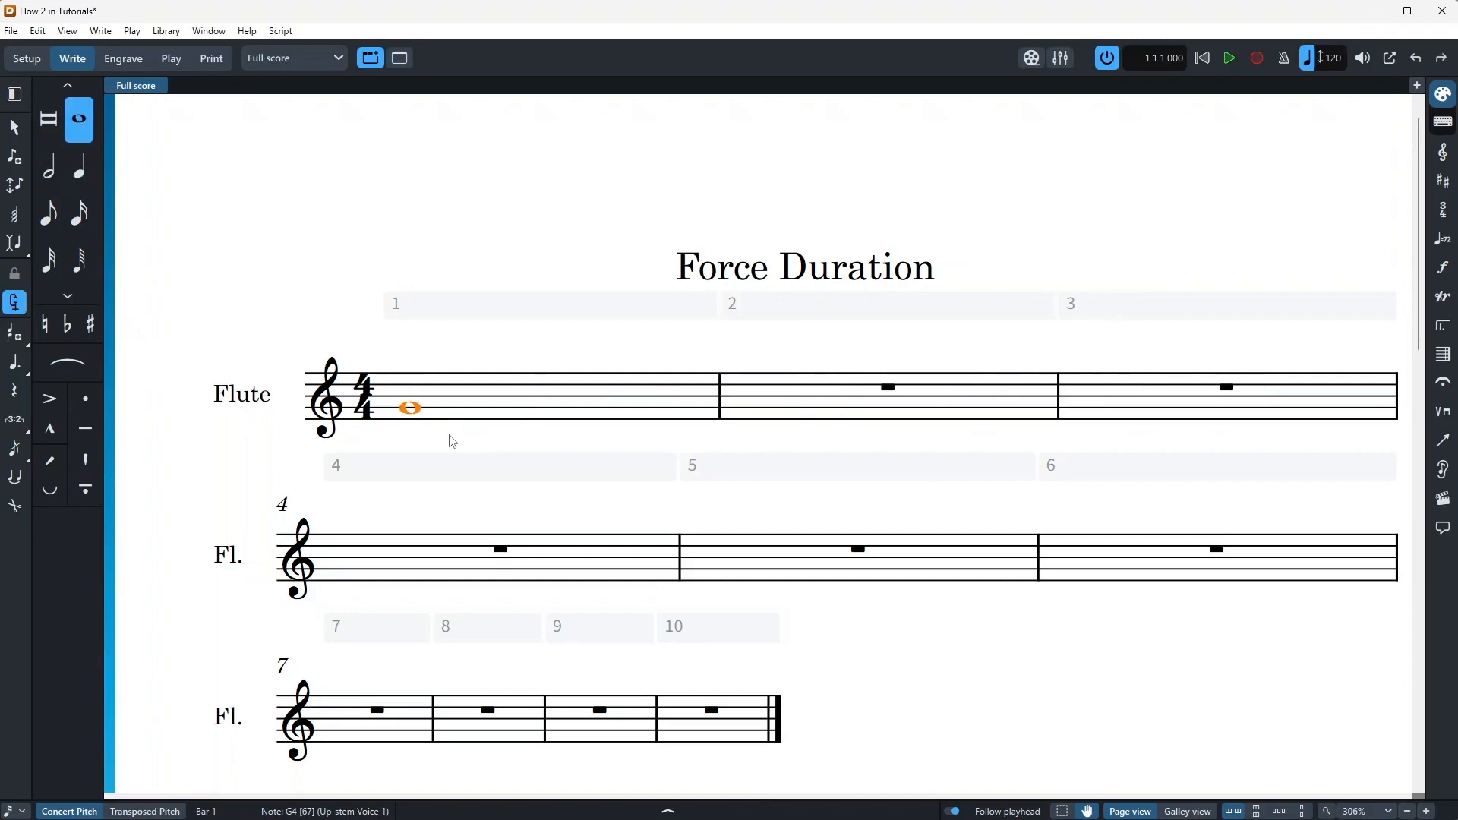
key("o")
key("7")
key("period")
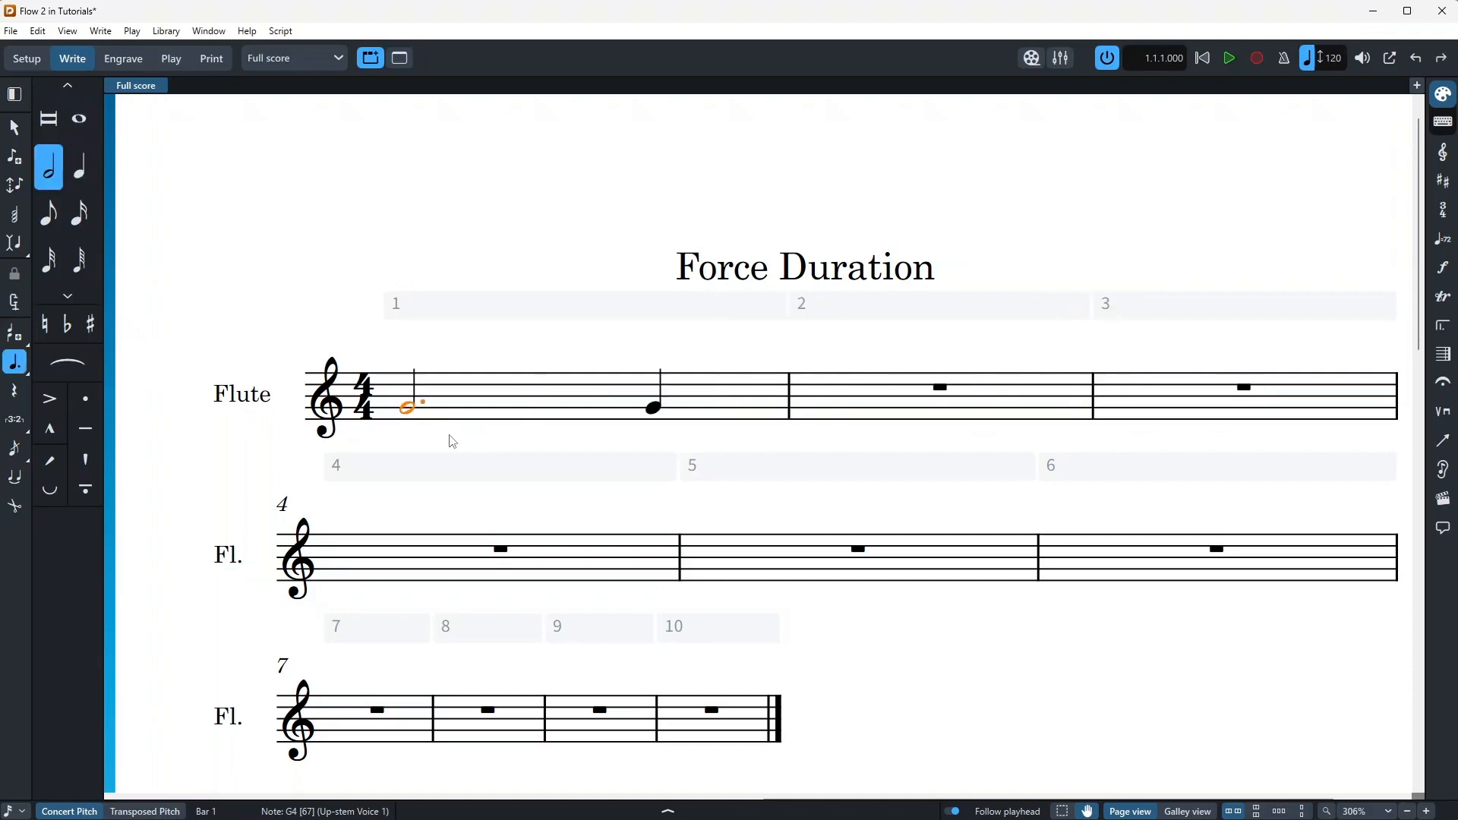
Step: Turn on Force Duration for the dotted half note in bar 1, extend it to a whole note's length and repeat it in bar 2
left_click(15, 303)
key("8")
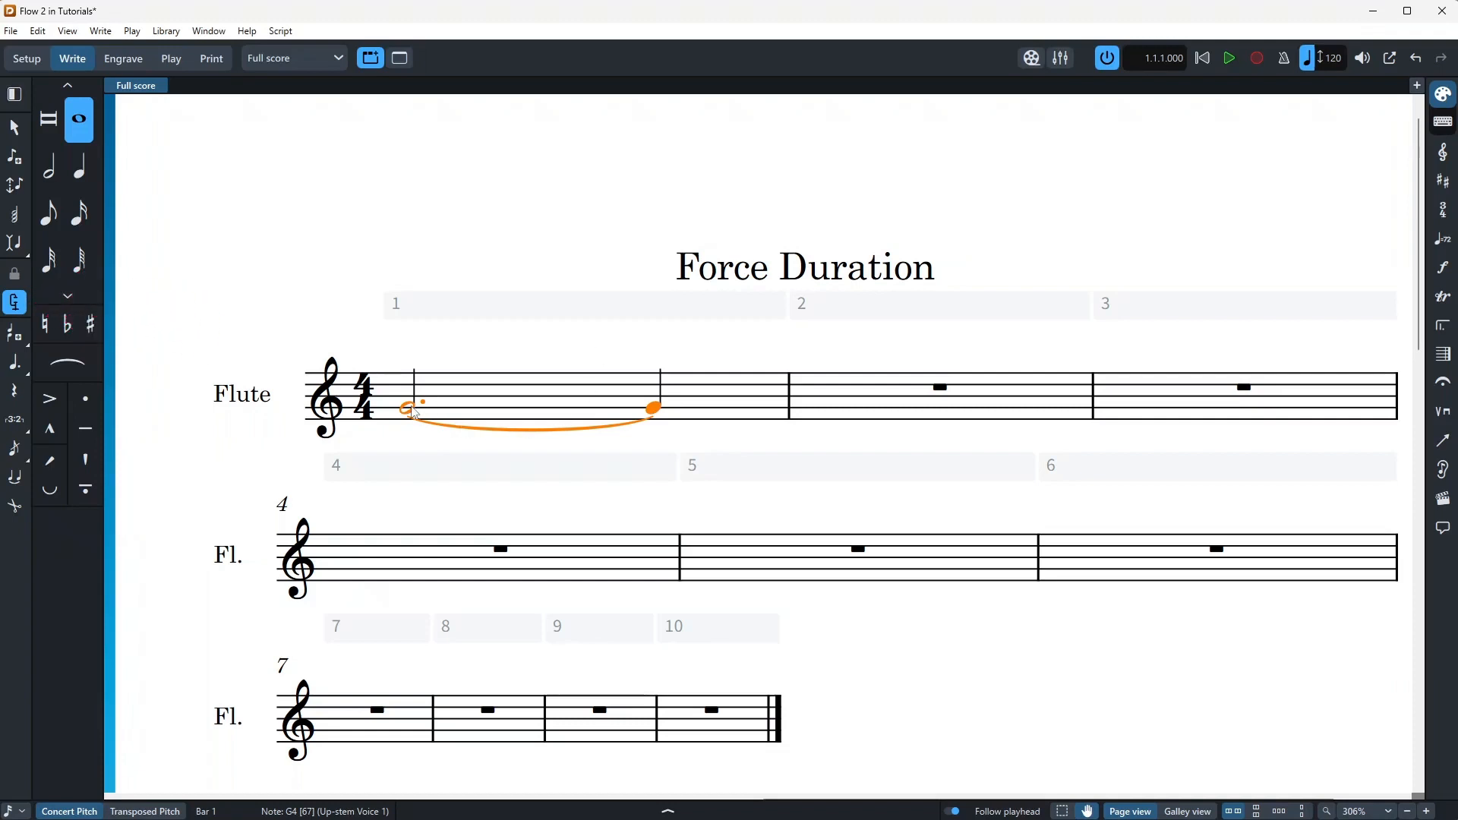
key("r")
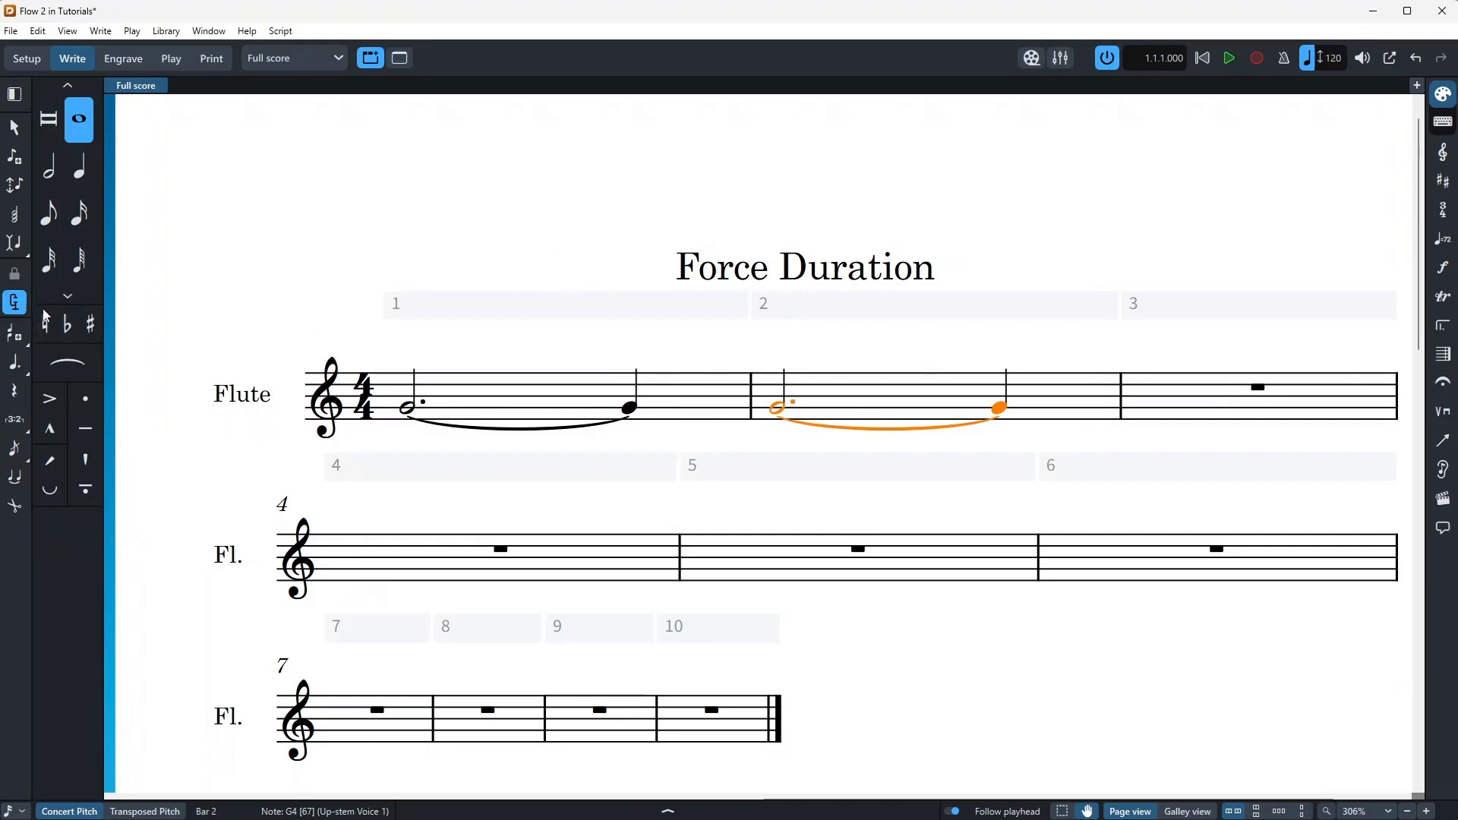
Step: Remove the tie between the bar 2 notes, and change the dotted half note there to a whole note with Force Duration off
key("t")
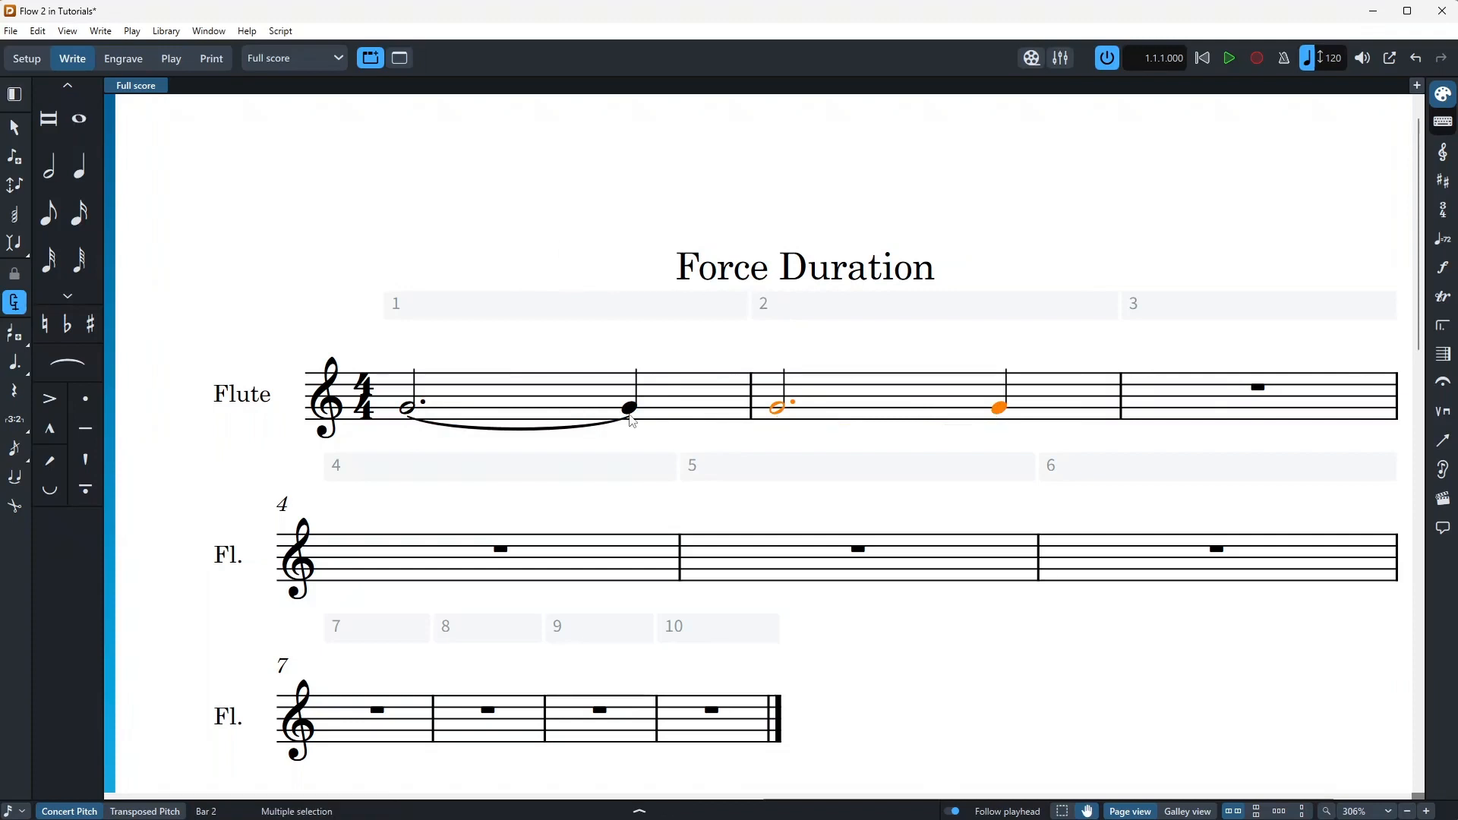
left_click(774, 410)
left_click(807, 380)
left_click(779, 408)
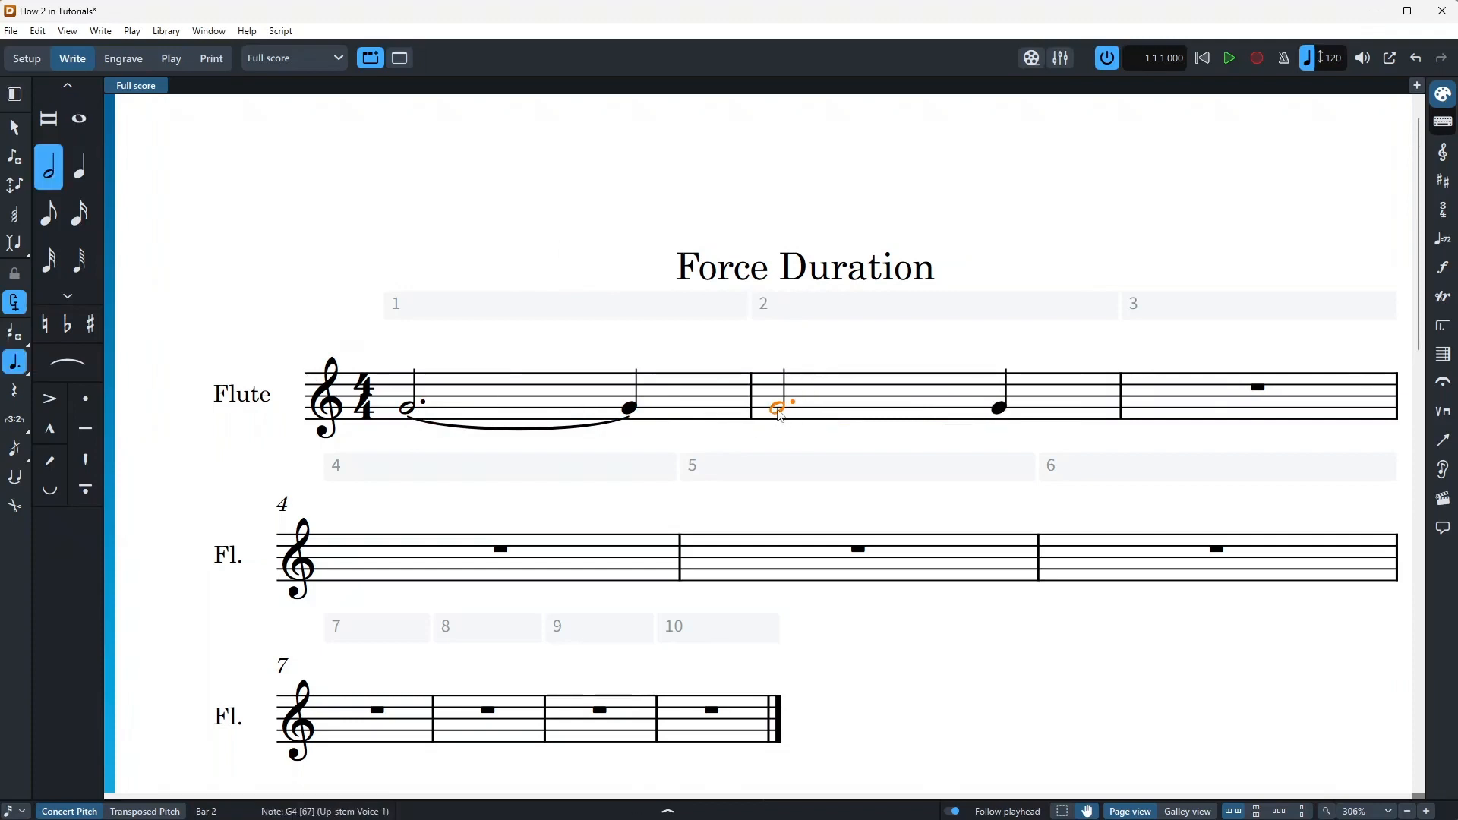
left_click(14, 302)
left_click(786, 412)
left_click(780, 411)
key("8")
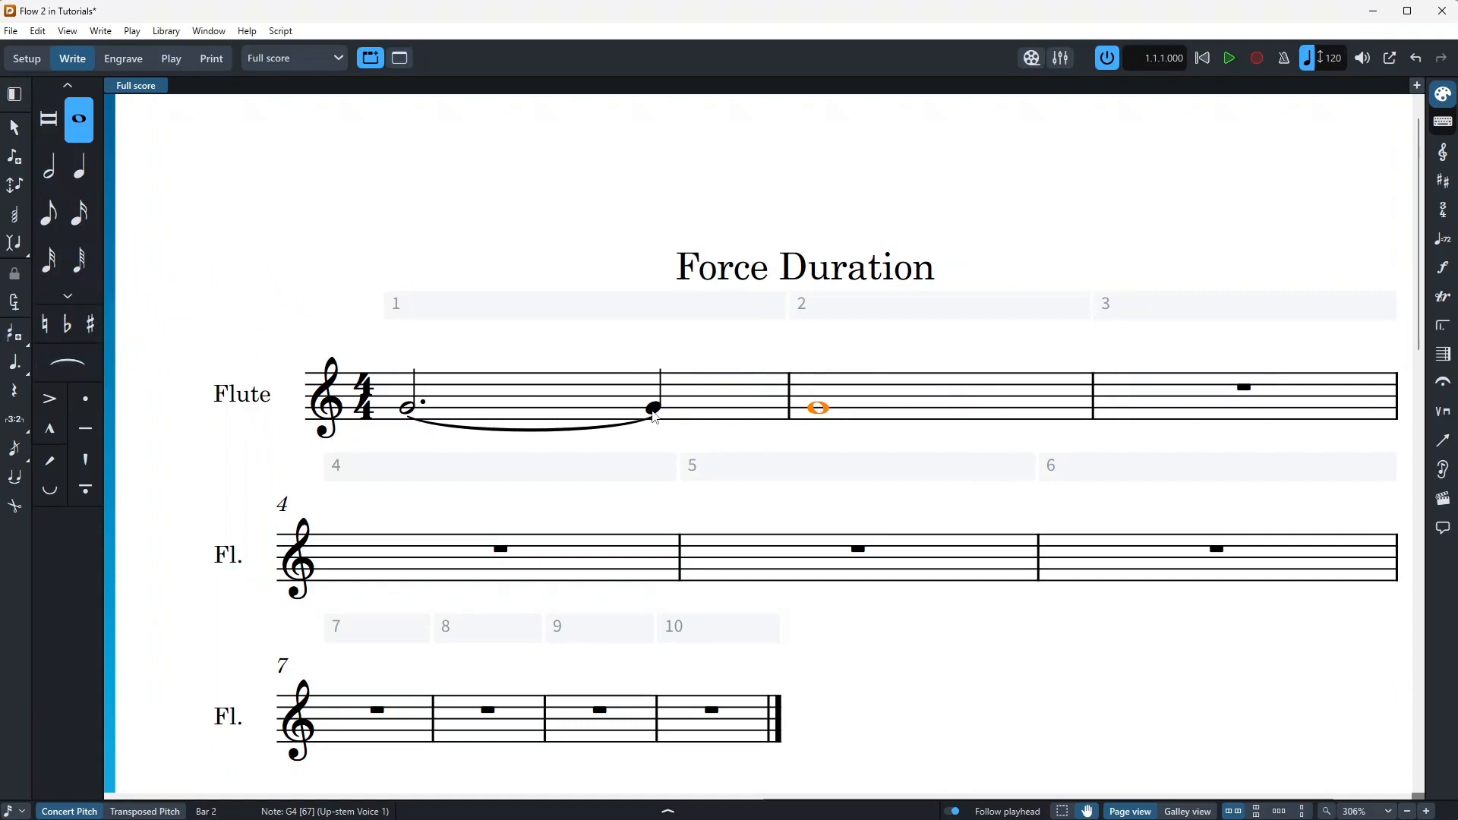
Step: Compare the duration and Force Duration state of bar 1's tied notes with those of bar 2's whole note
left_click(656, 412)
key("o")
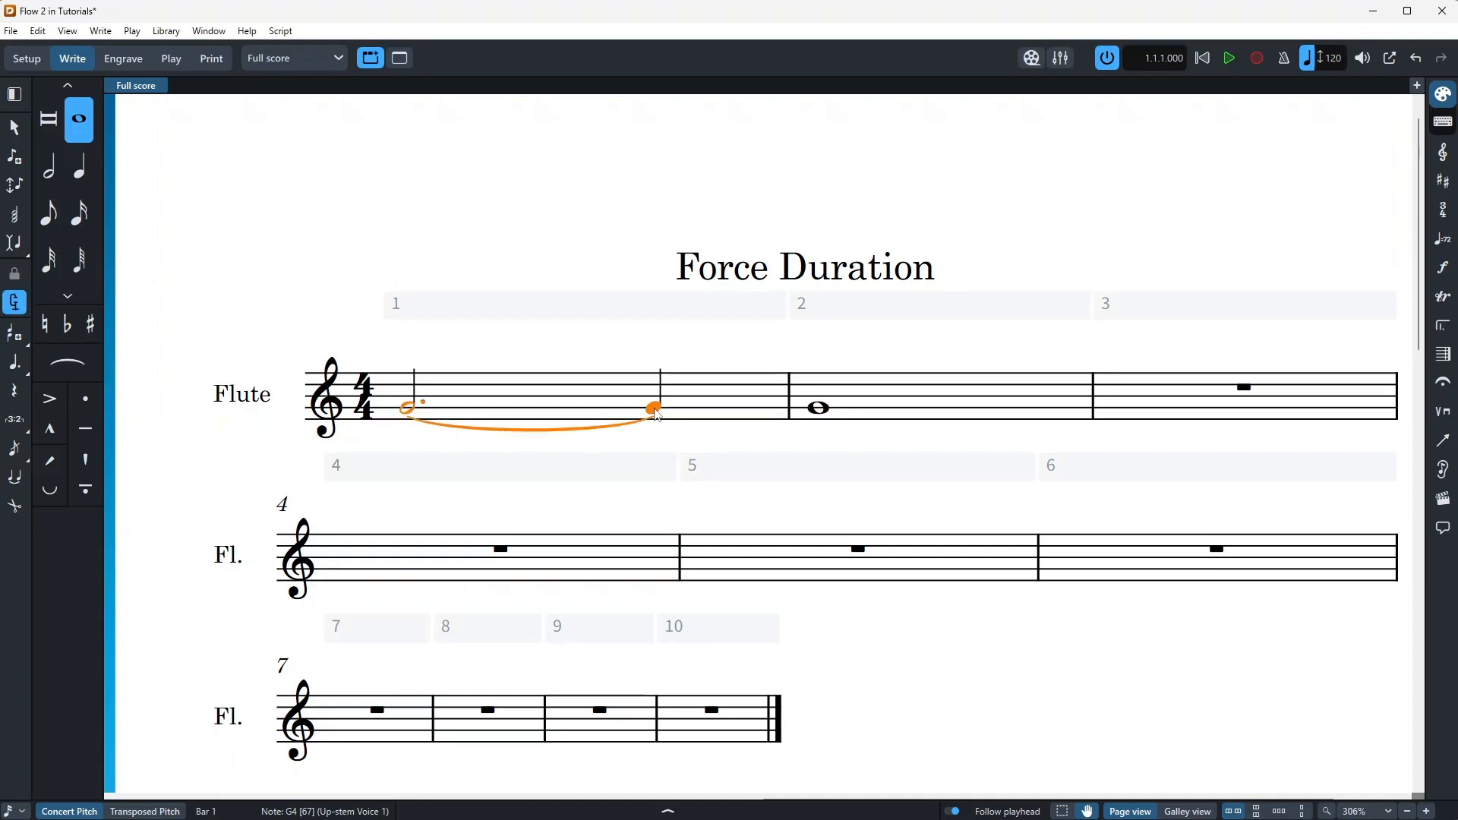
key("Right")
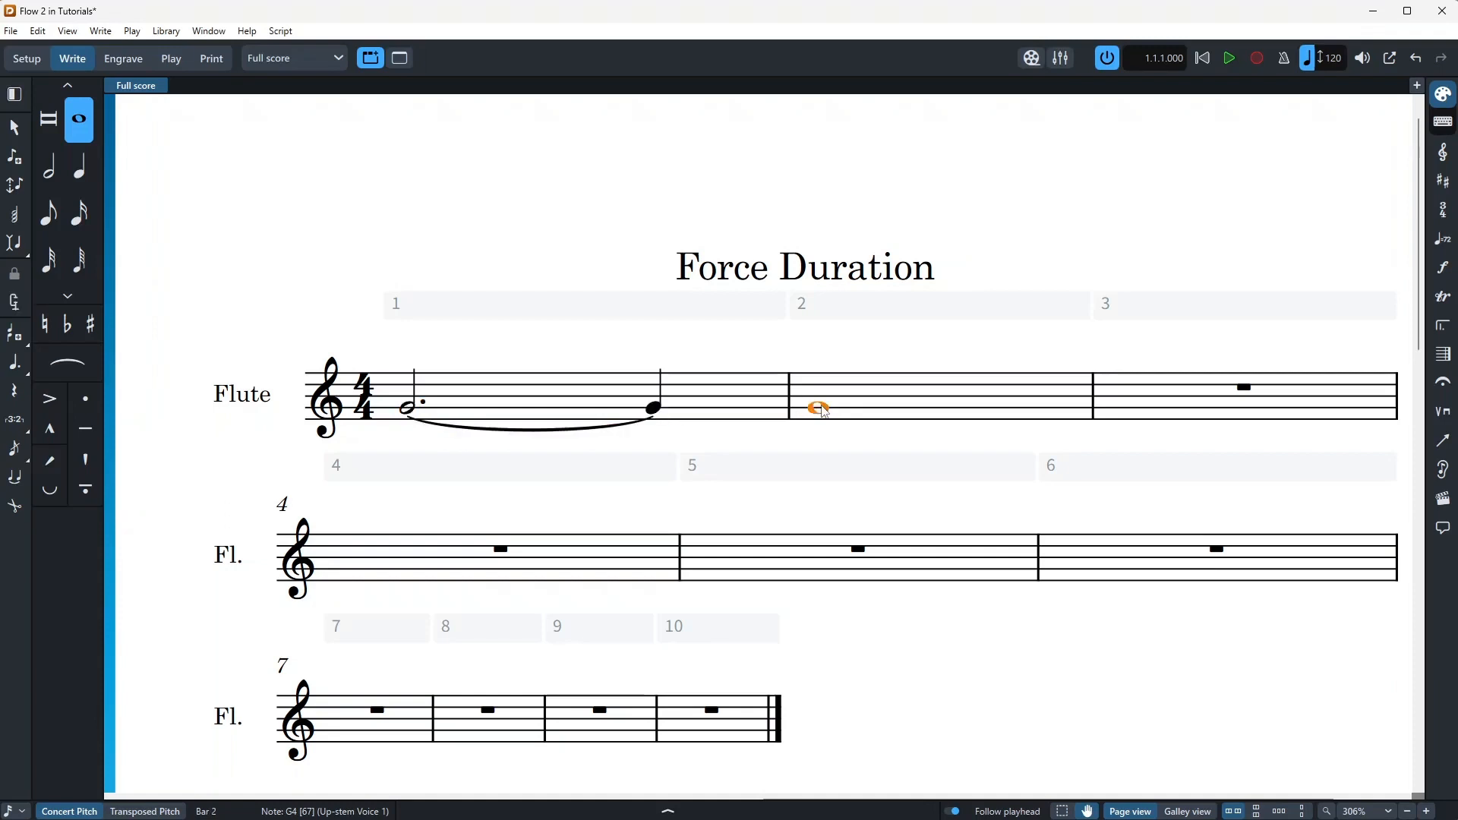
left_click(656, 411)
key("o")
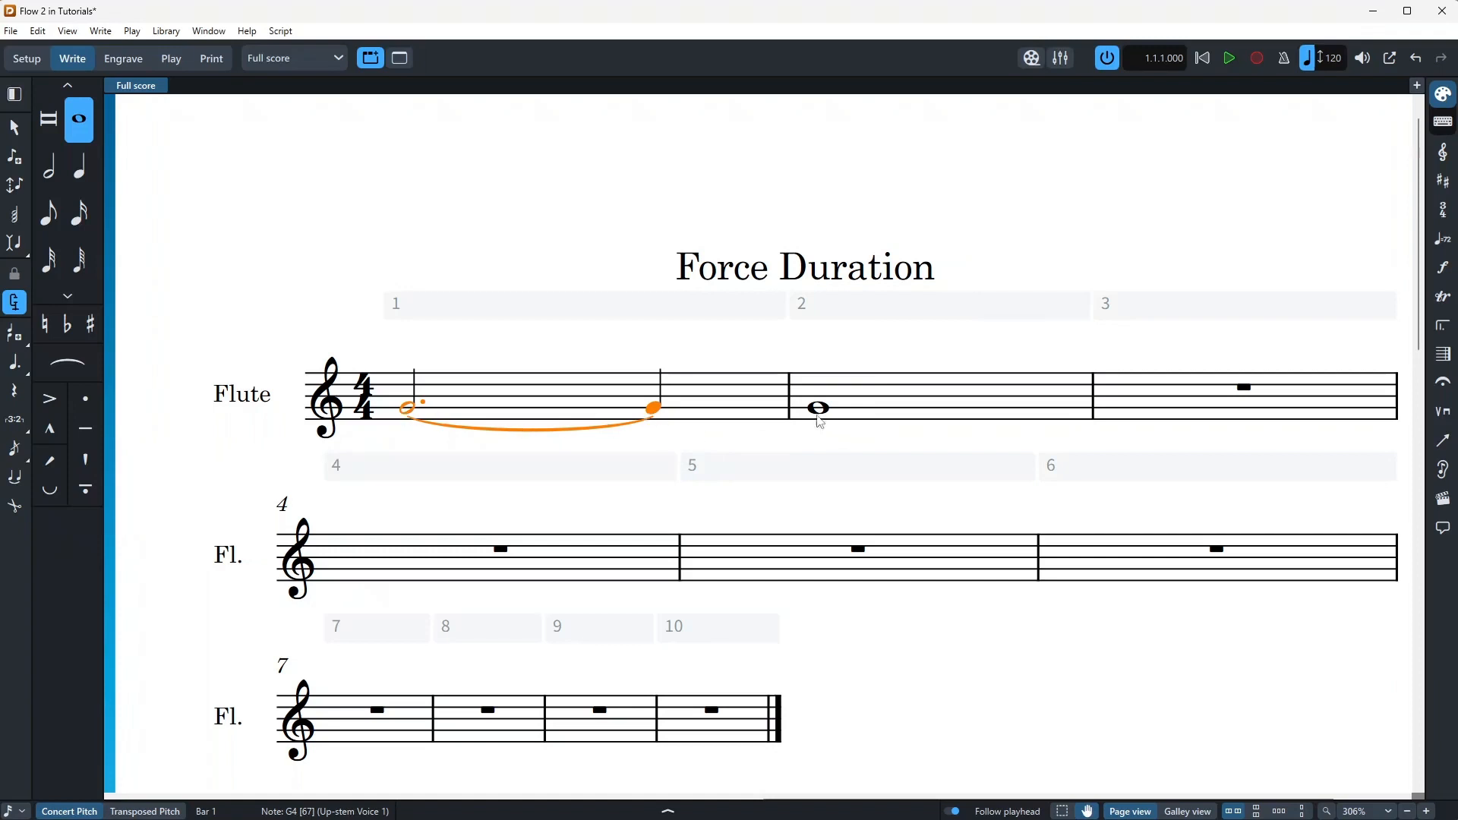
left_click(854, 420)
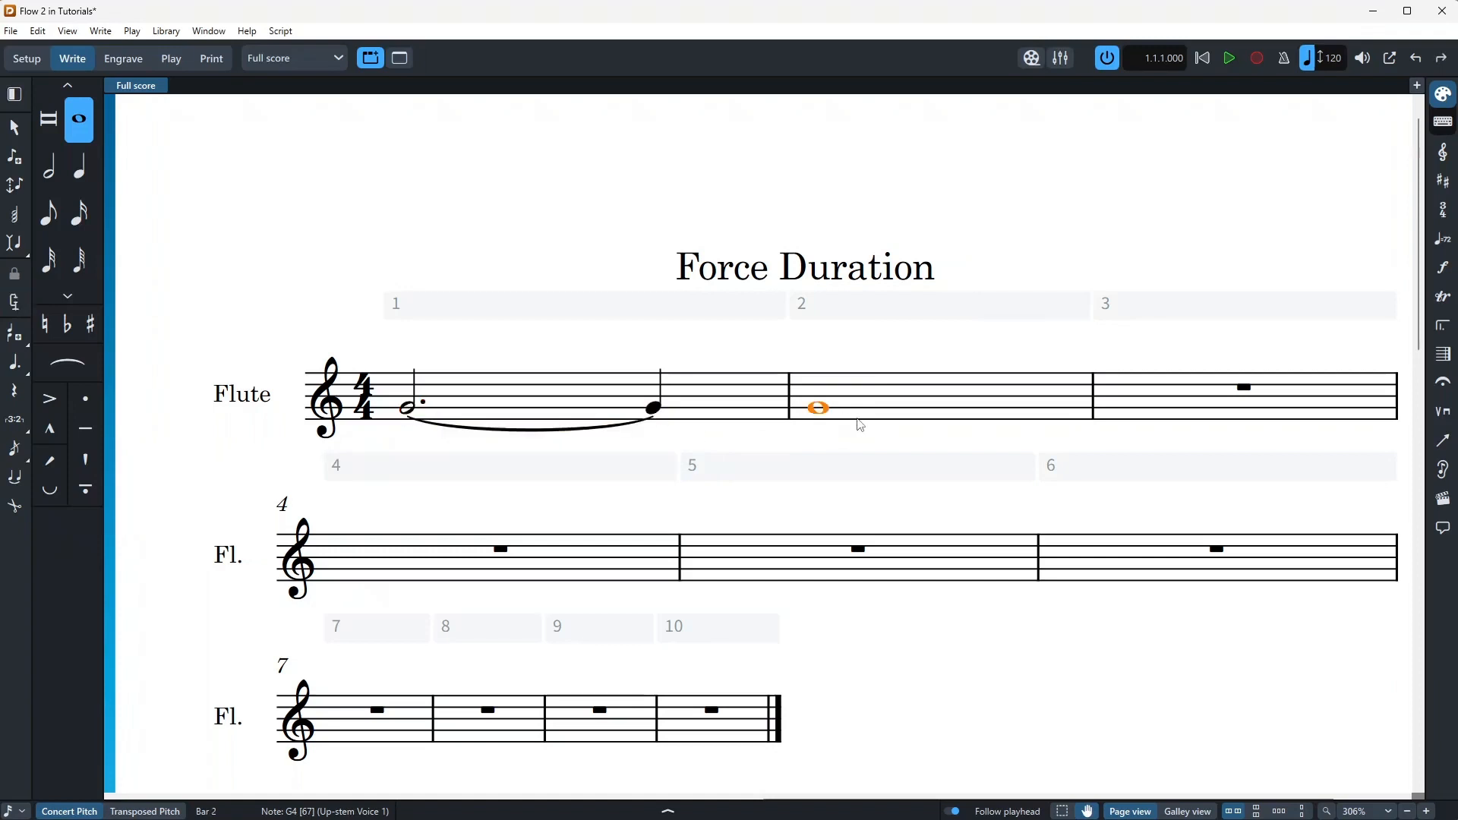
left_click(410, 409)
key("o")
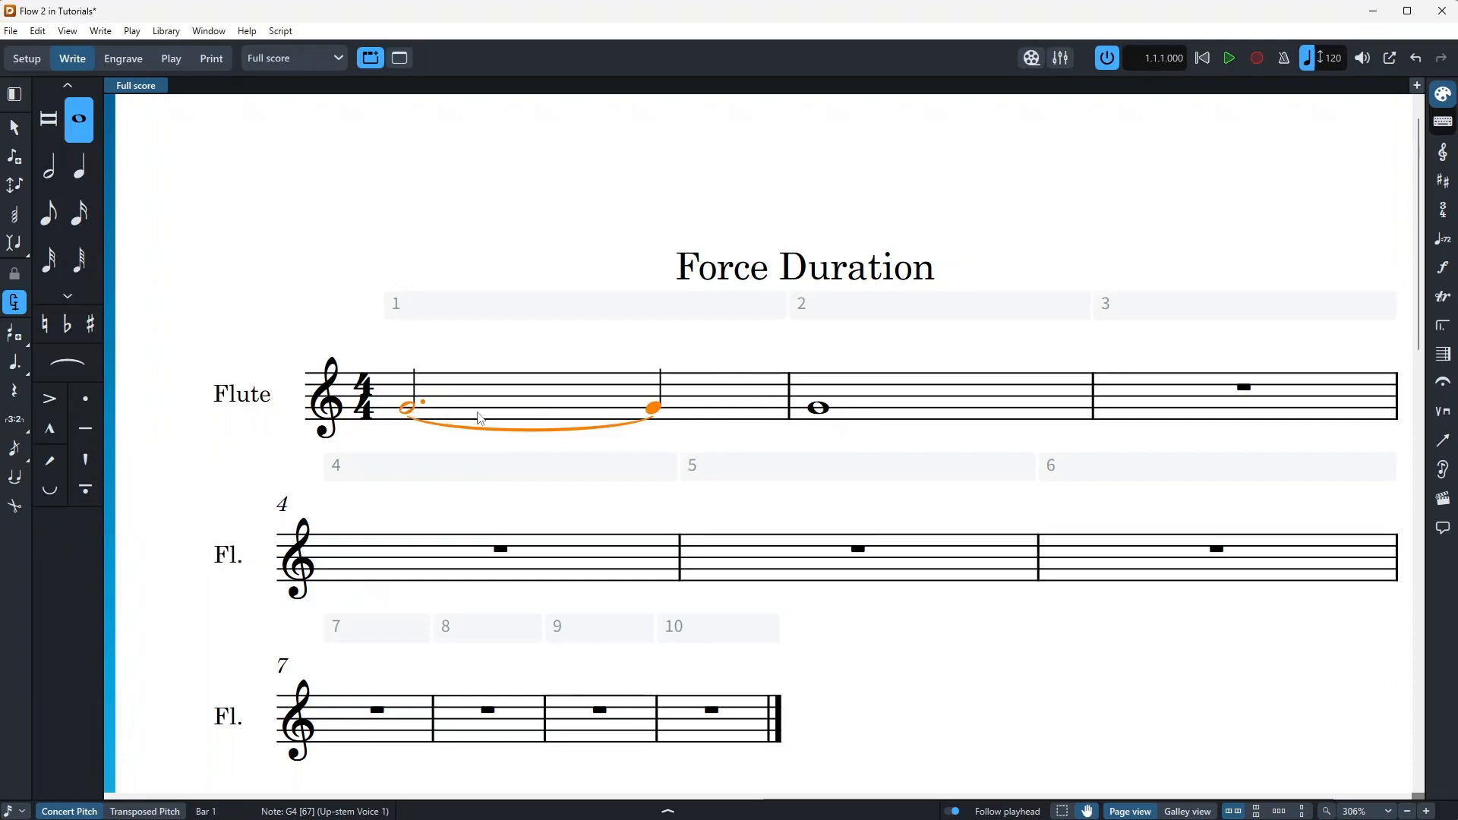
Step: Add a crescendo hairpin under the whole length of the tied notes in flute bar 1
key("shift+d")
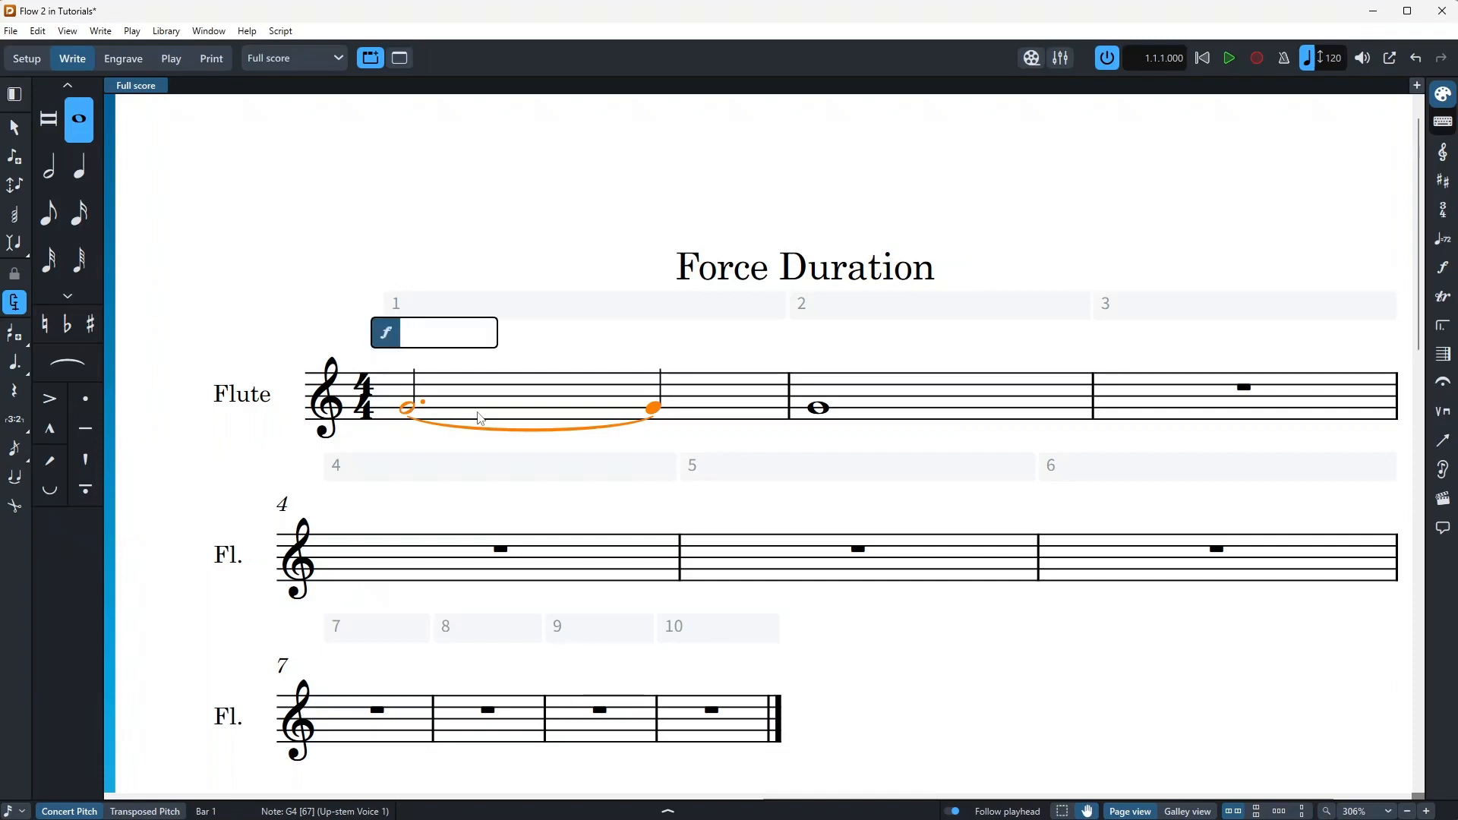
type("<")
key("BackSpace")
type("><")
key("Return")
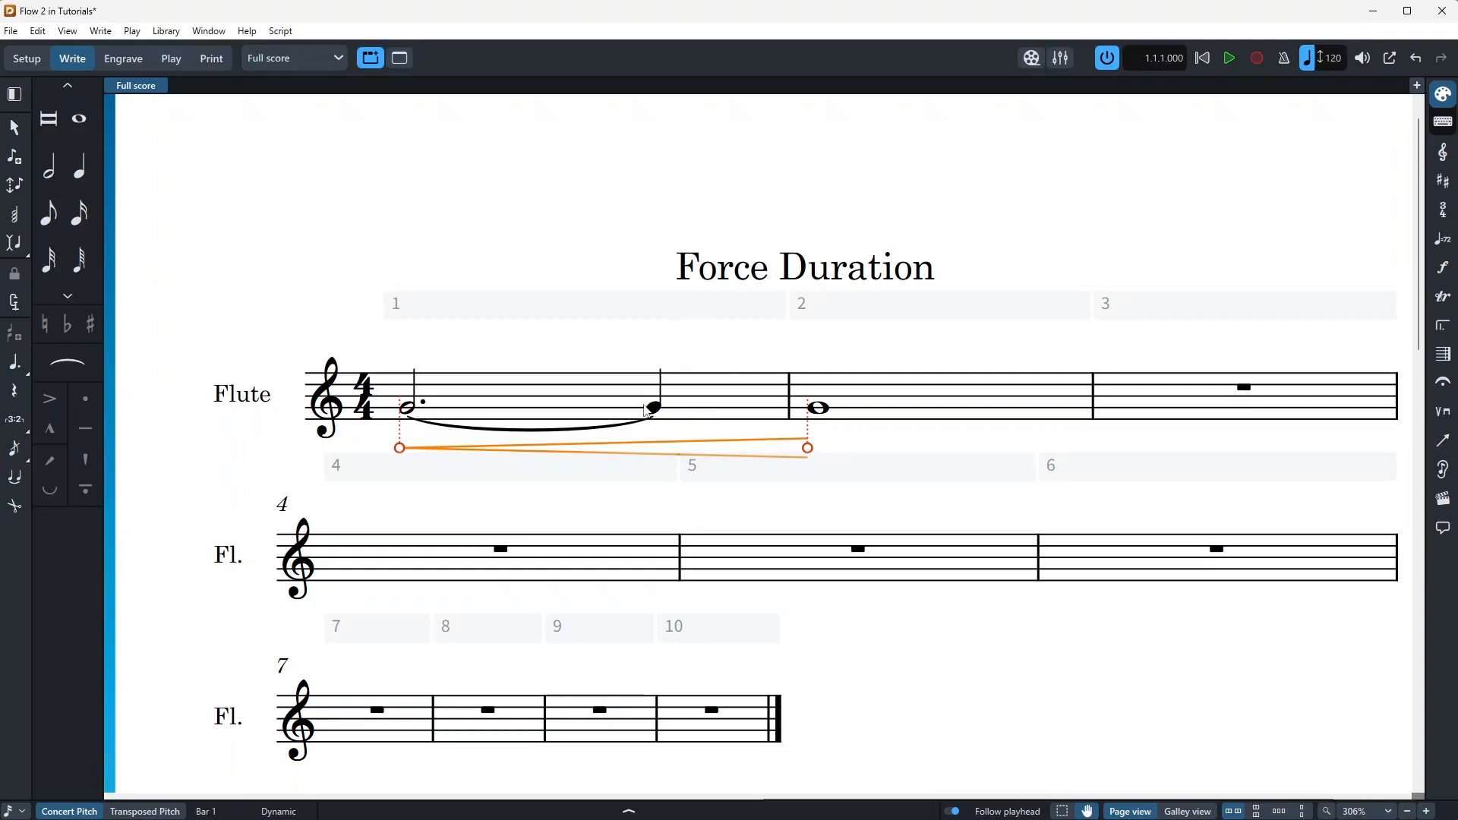
Step: Cut the tie between the dotted half and quarter notes in bar 1, and delete the hairpin below them
left_click(422, 414, "ctrl")
key("u")
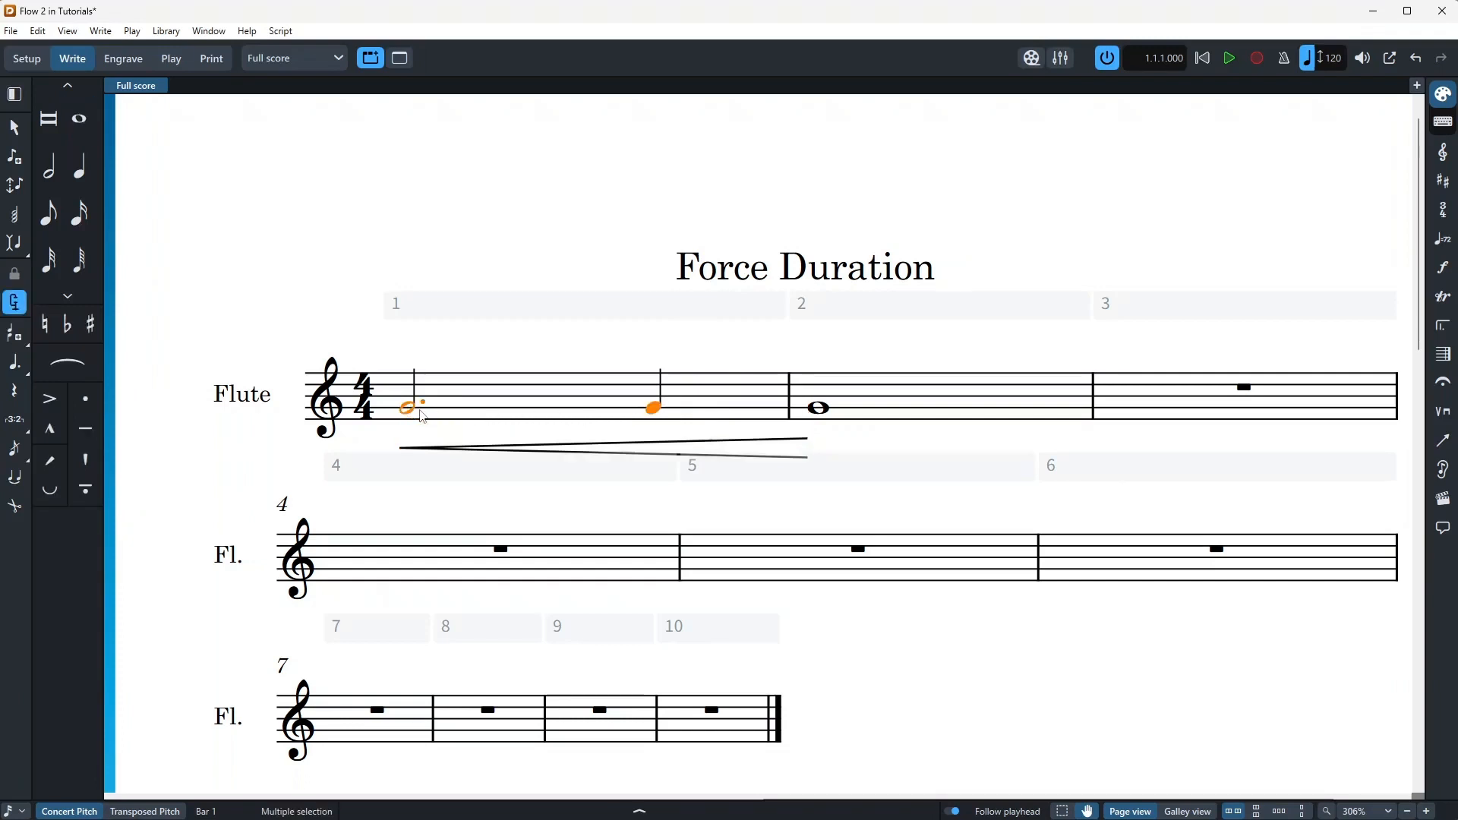
left_click(482, 453)
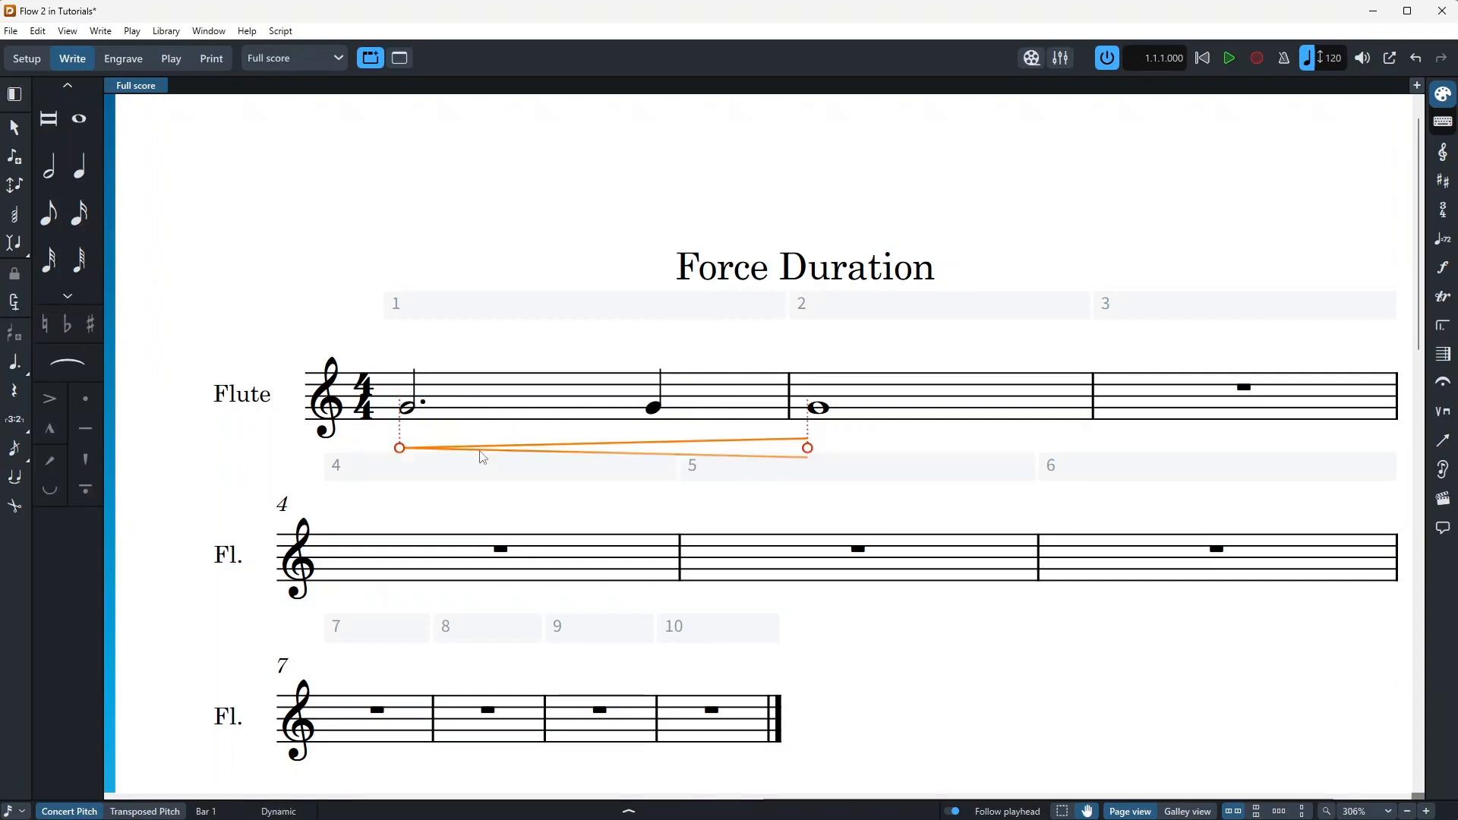
key("Delete")
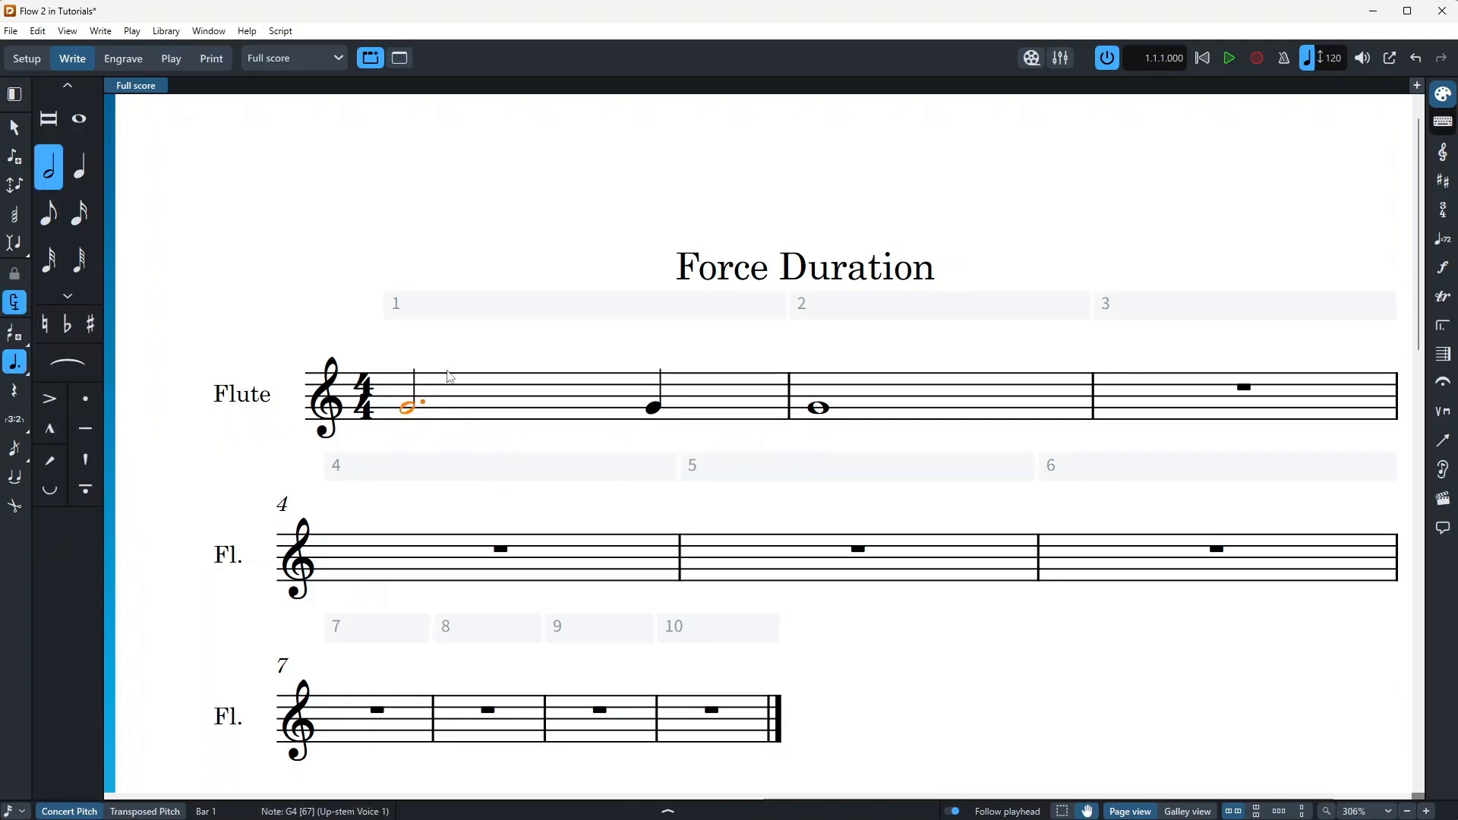
Step: Add a crescendo hairpin spanning only bar 1's dotted half note, and tie that note to the following quarter note
key("shift+d")
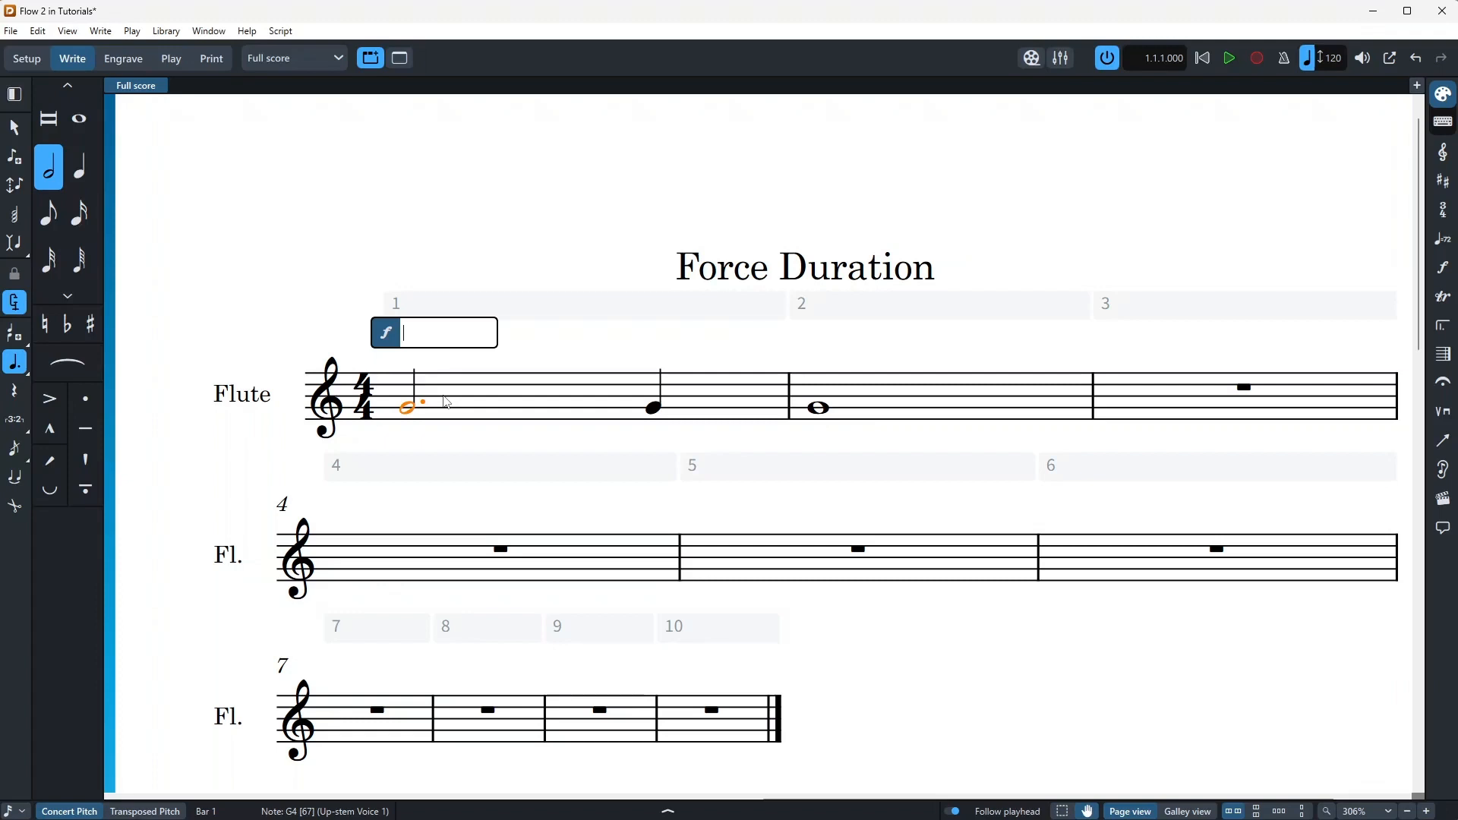
type("<")
key("Return")
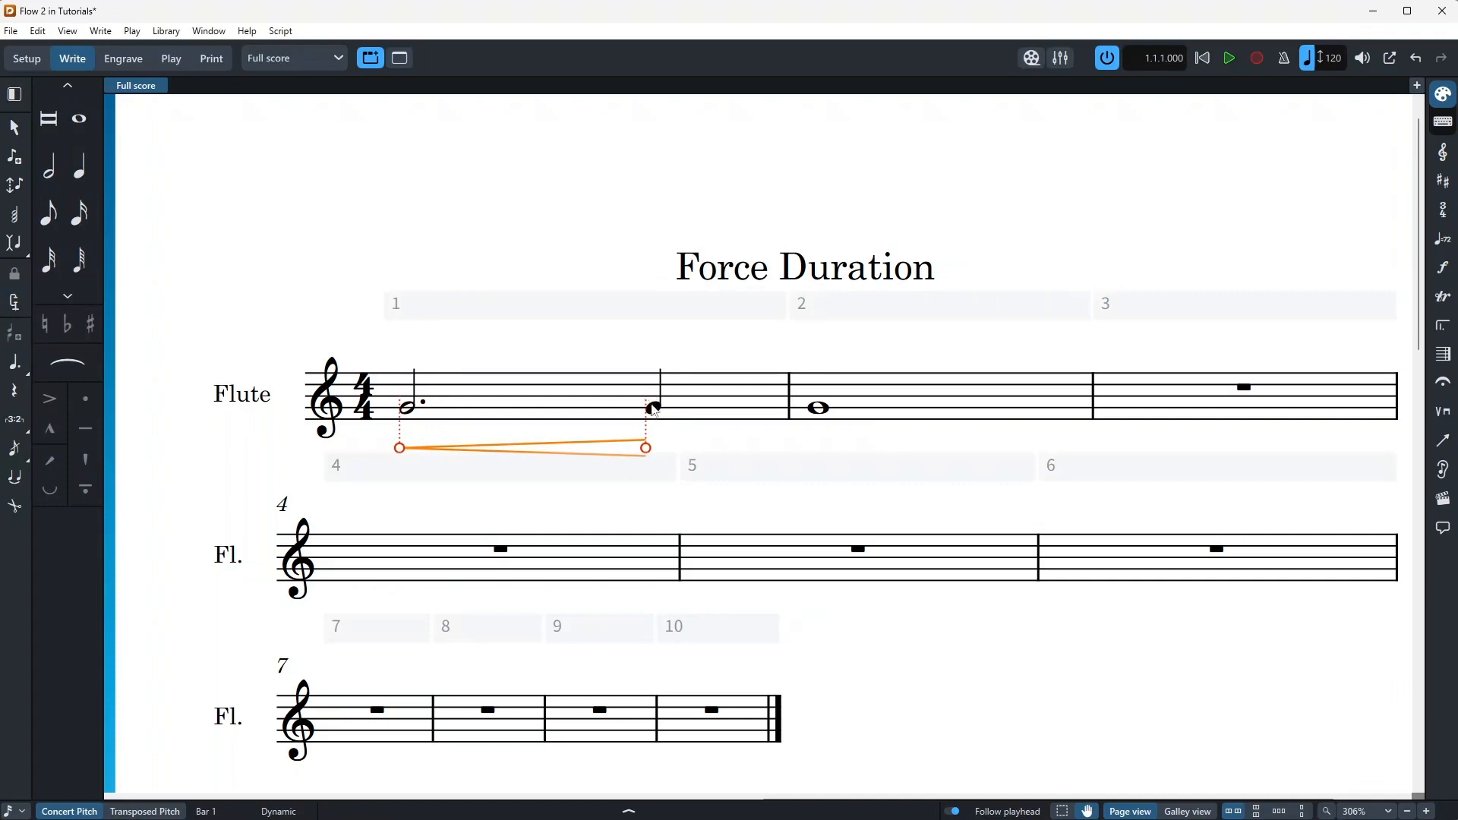
left_click(423, 411)
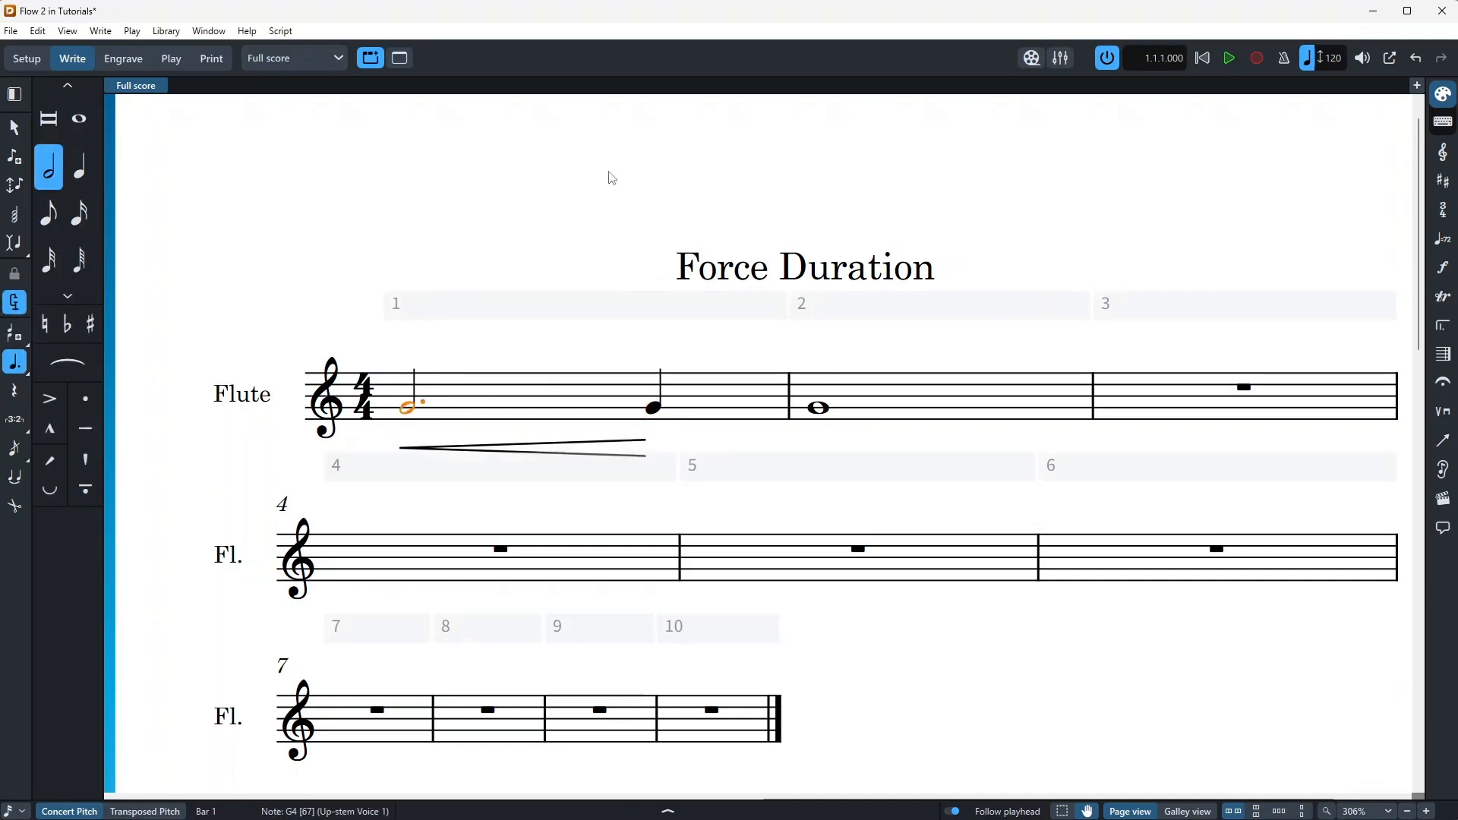
key("s")
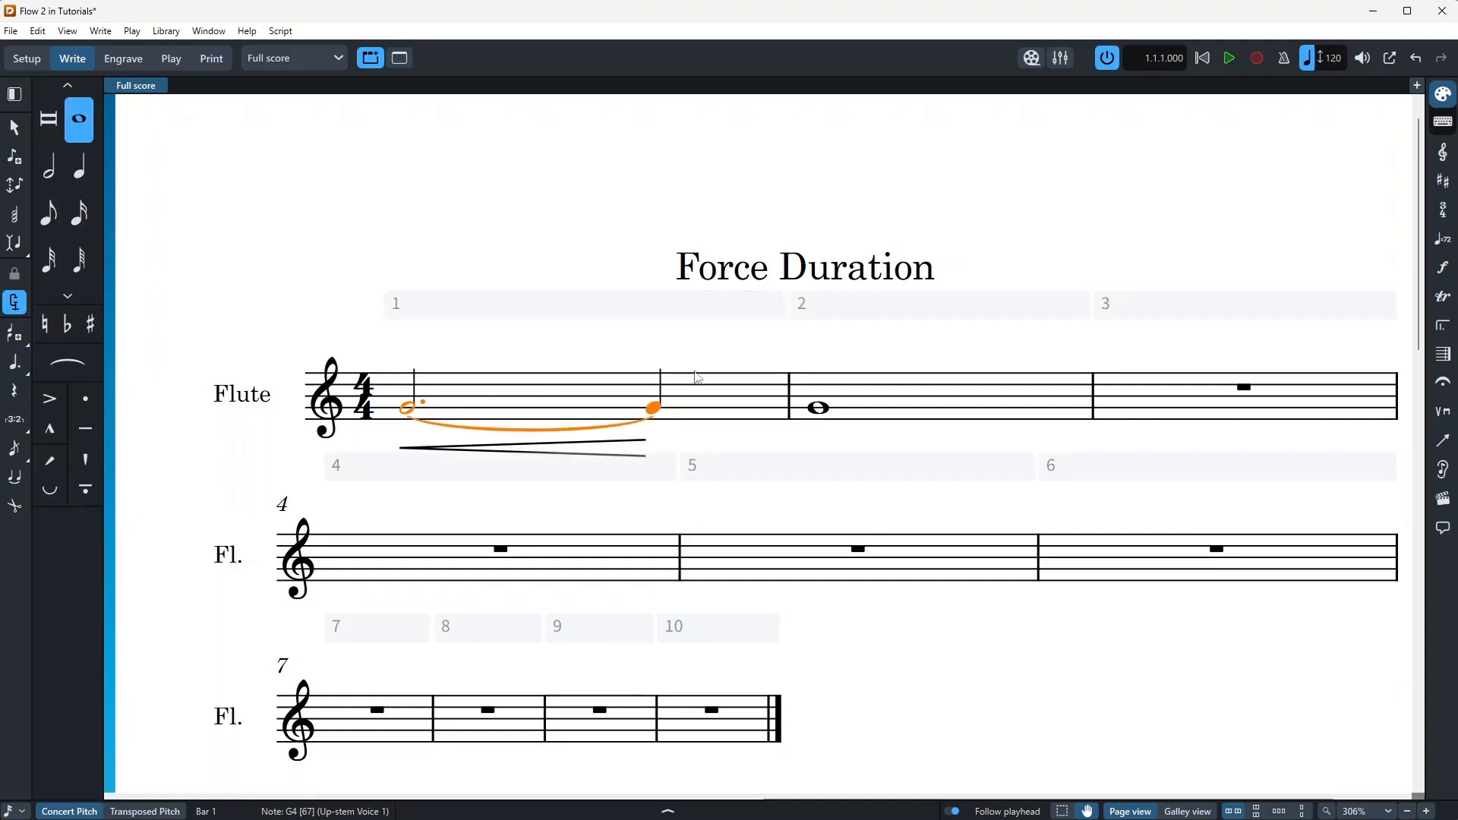
left_click(642, 449)
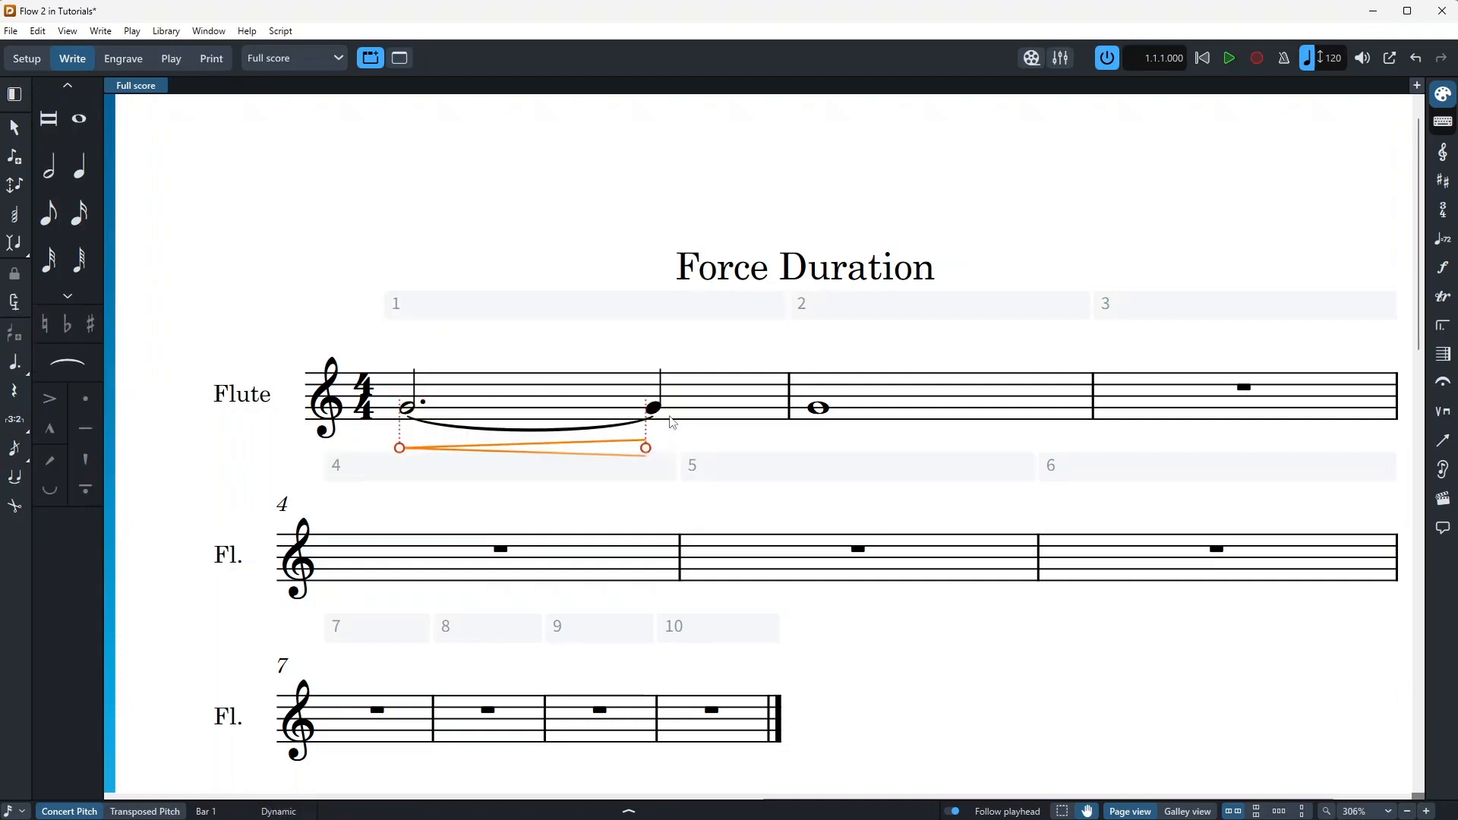
left_click(486, 396)
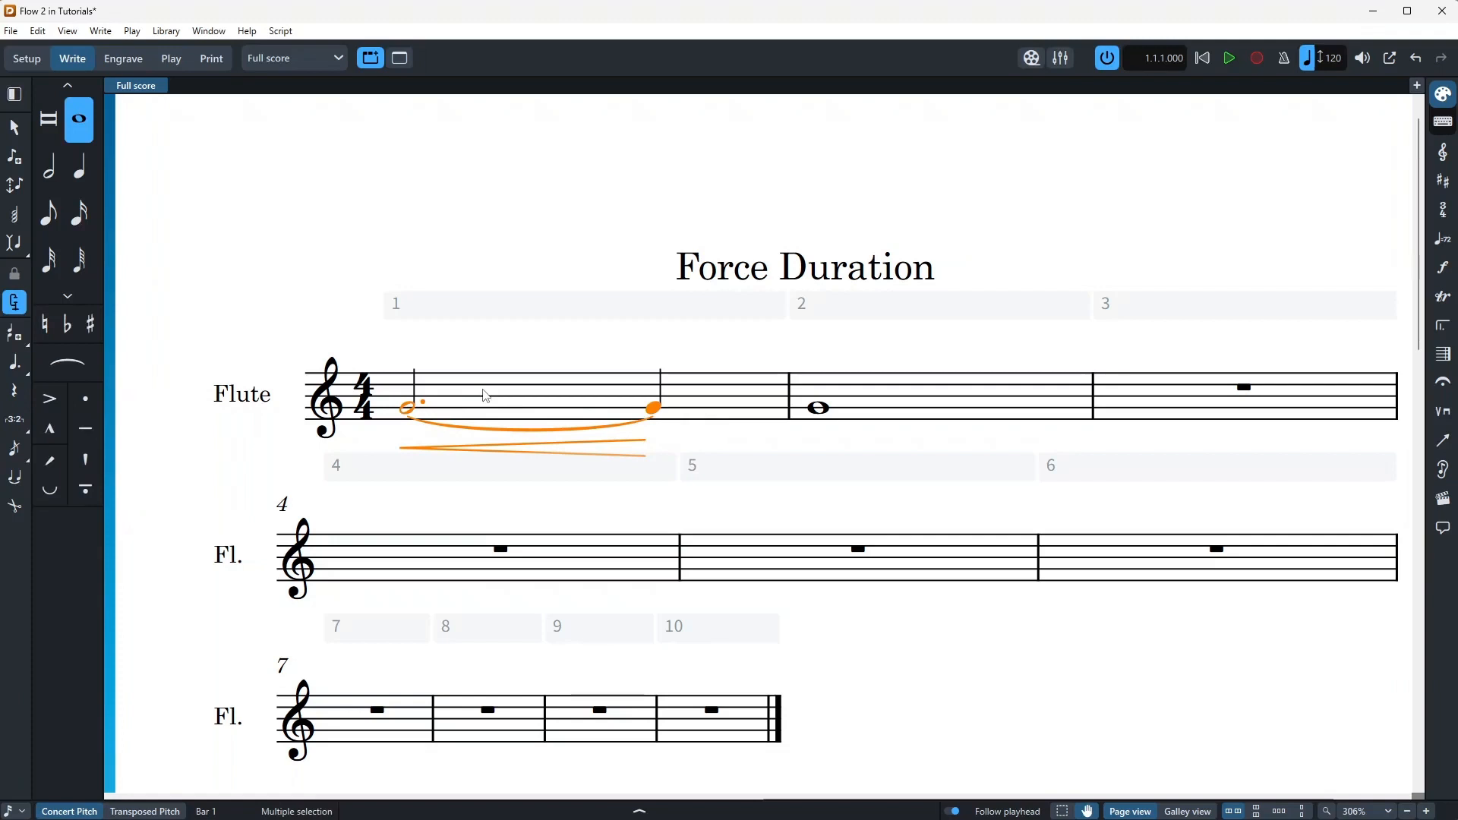
Step: Undo the bar 1 edits back to the tied notes without a hairpin
key("ctrl+z")
left_click(450, 453)
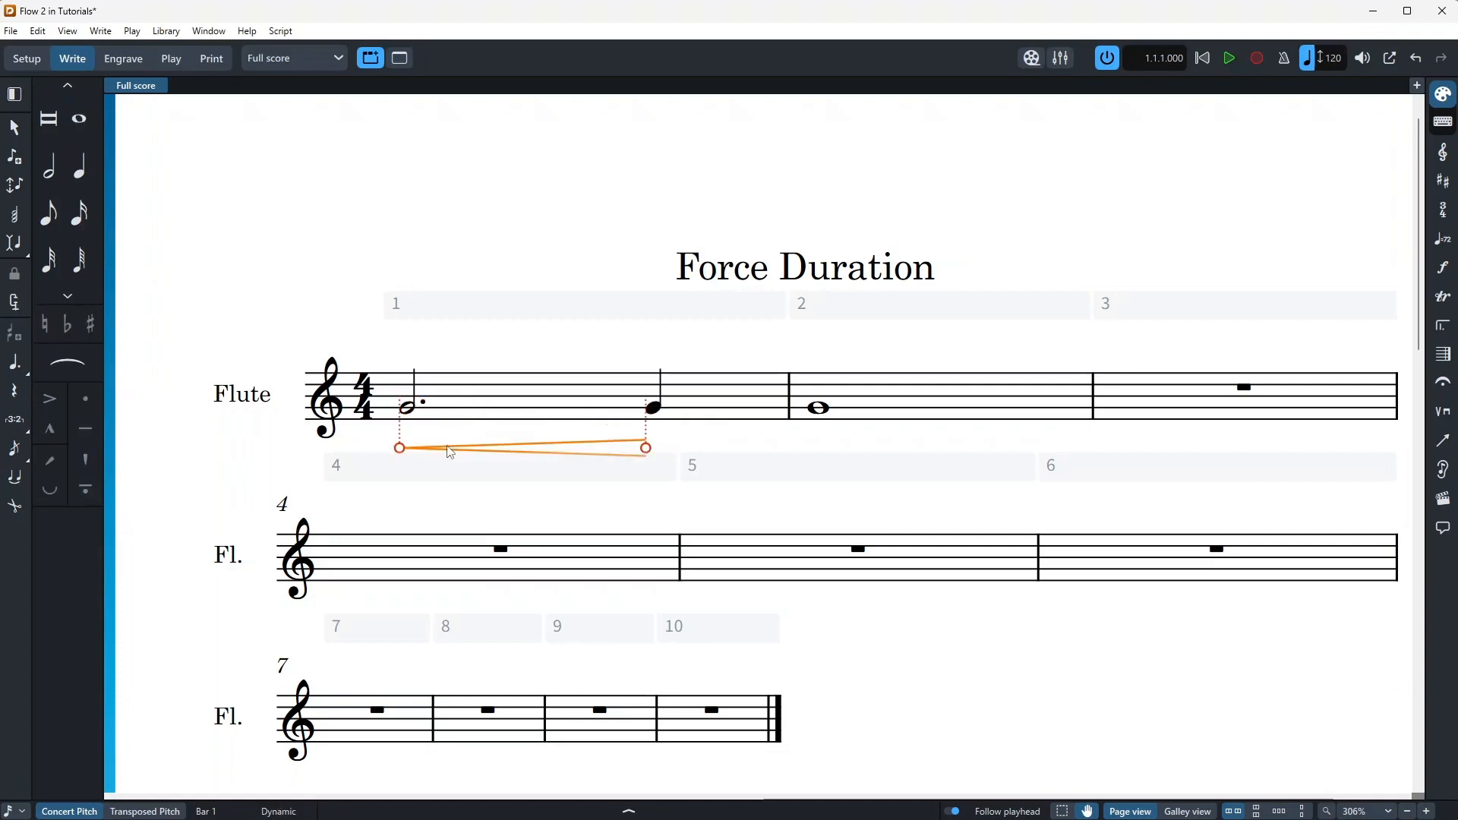
key("ctrl+z")
key("ctrl+z")
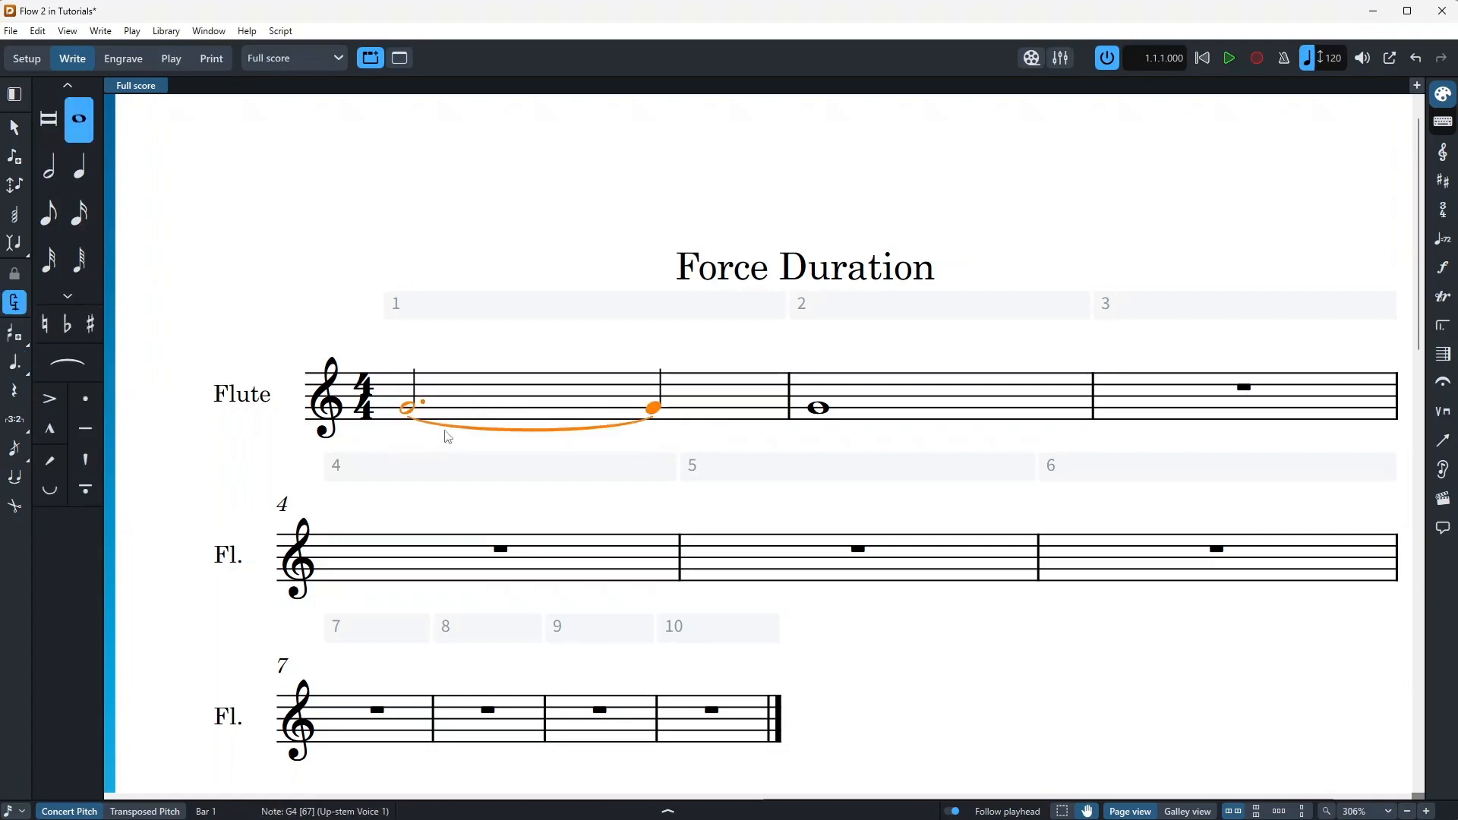
Step: Add a crescendo hairpin to bar 1's tied notes, and shorten its end to the start of the quarter note
key("shift+d")
type("<")
key("Return")
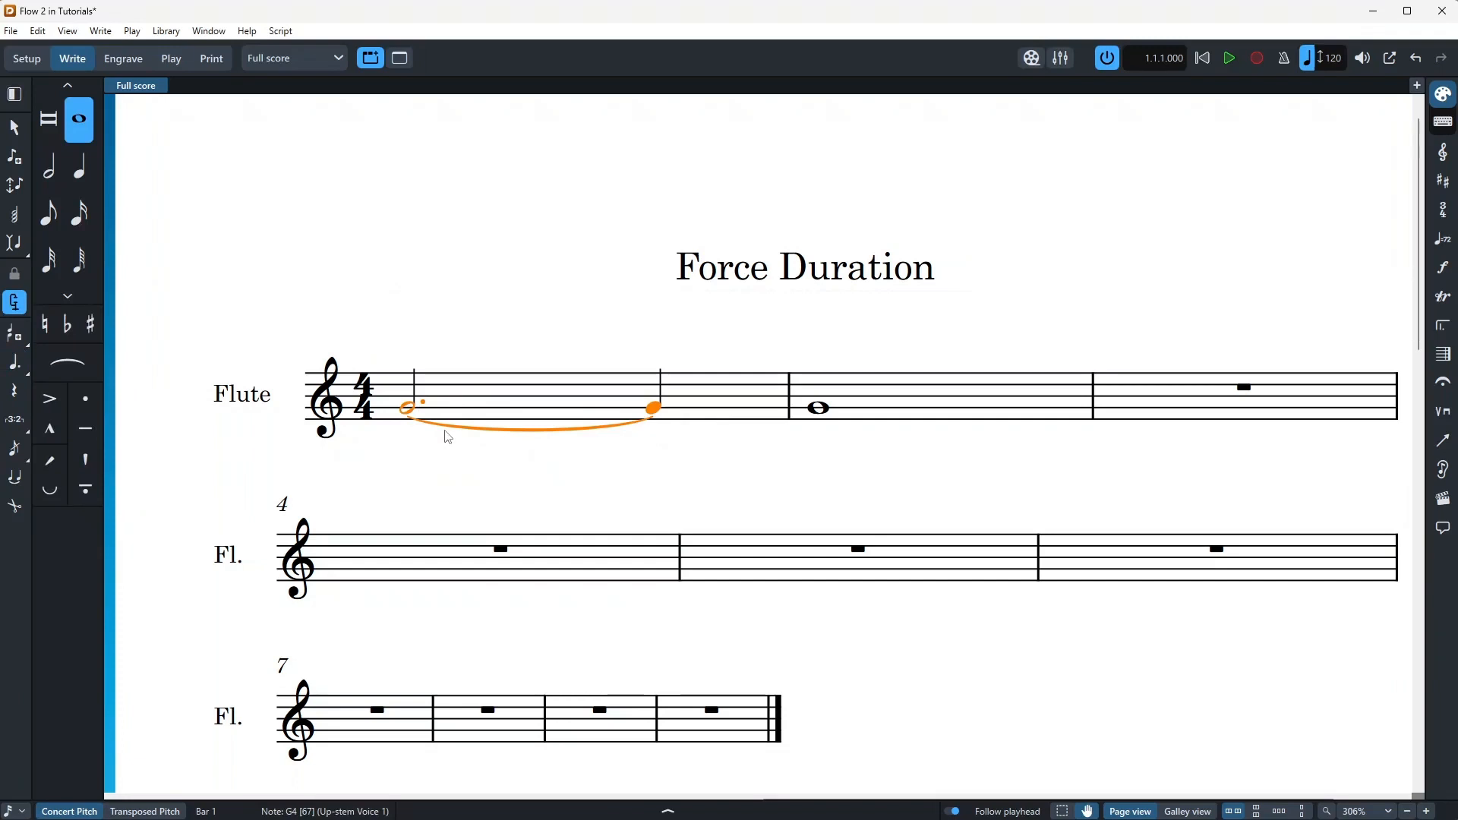
left_click_drag(807, 448, 422, 410)
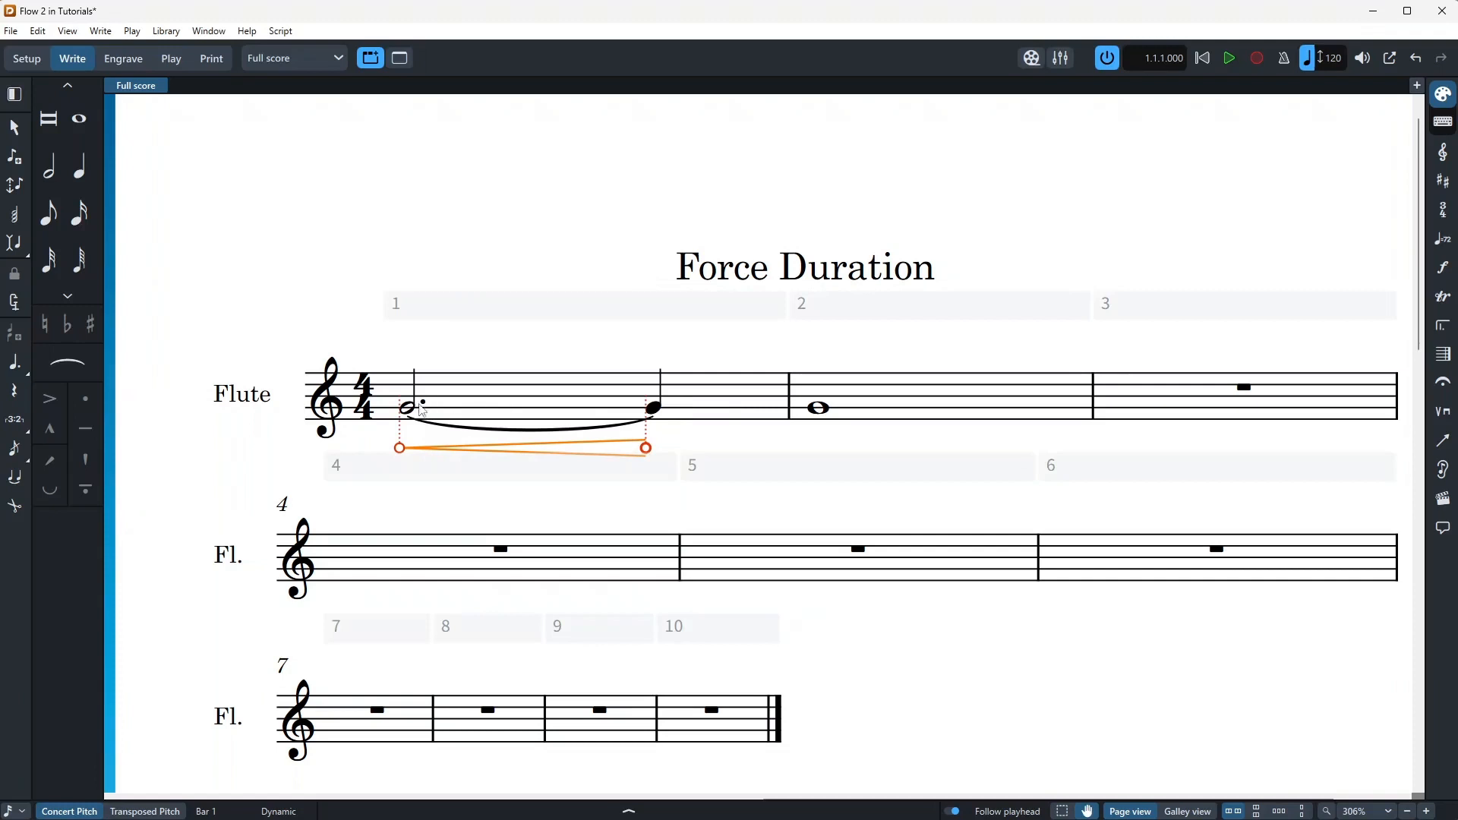
Step: Cut the tie between the bar 1 notes, and restore it by giving the dotted half note a whole note duration
left_click(613, 399)
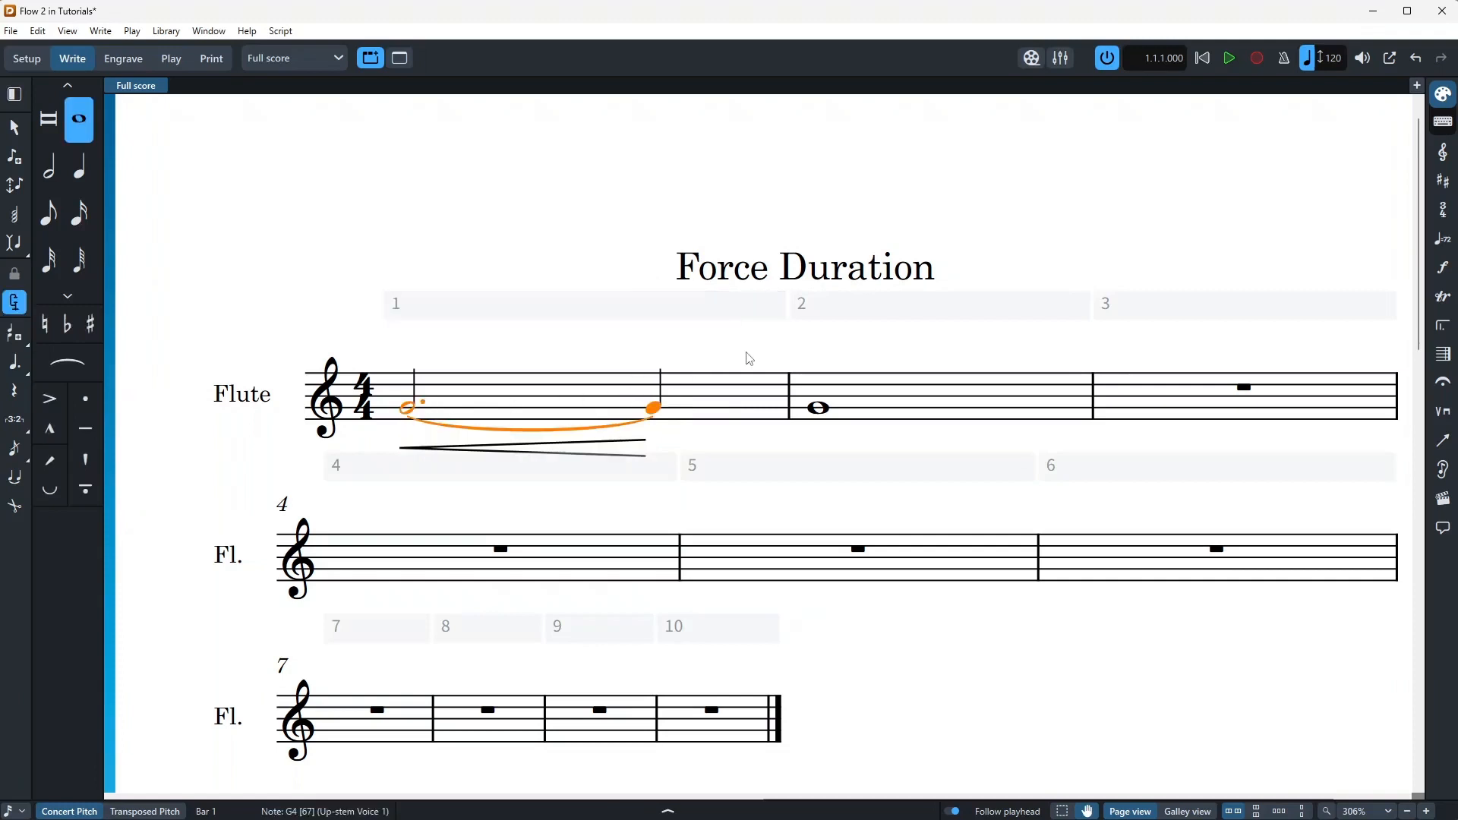
key("u")
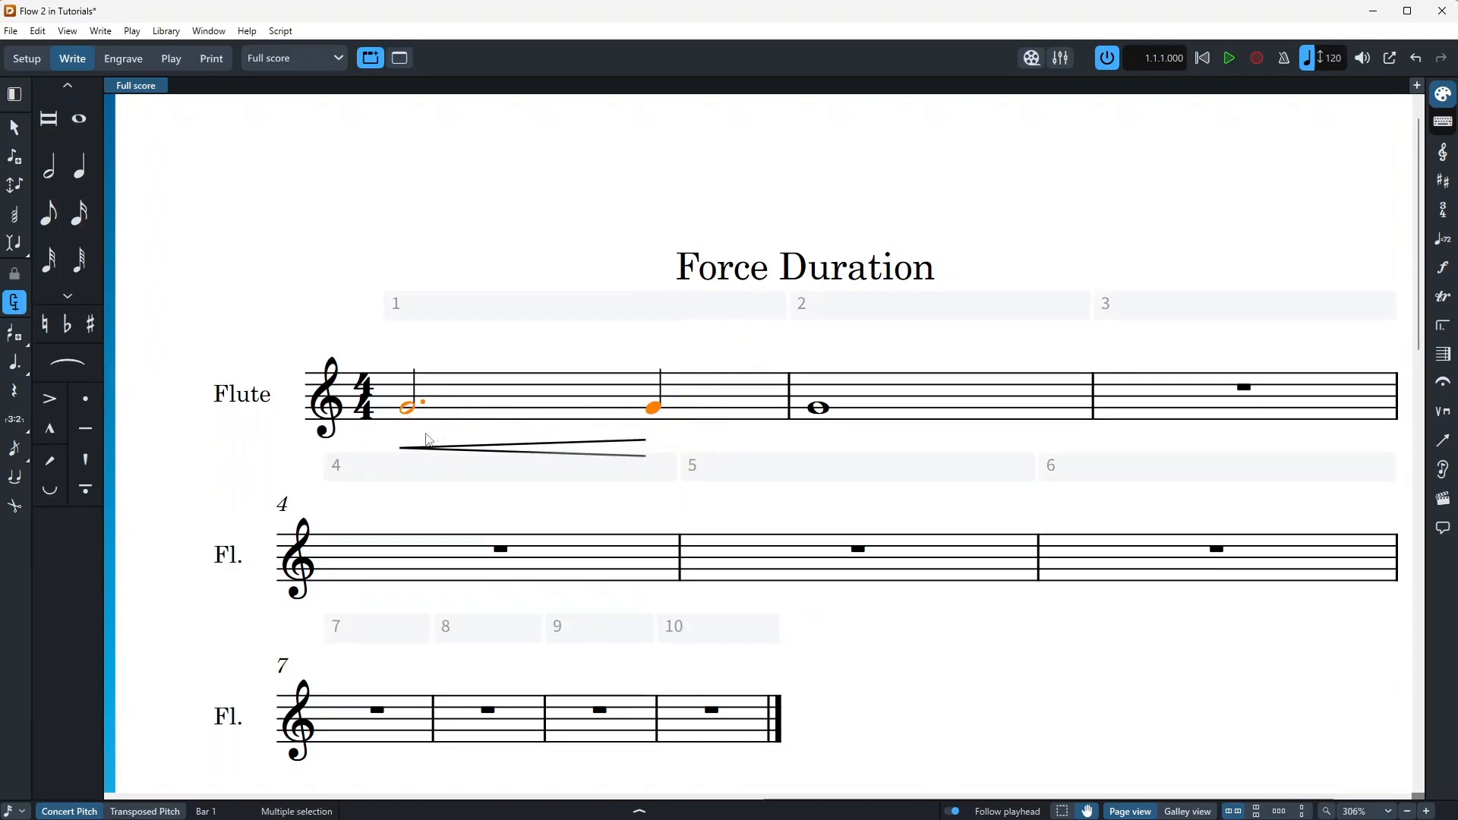
left_click(407, 409)
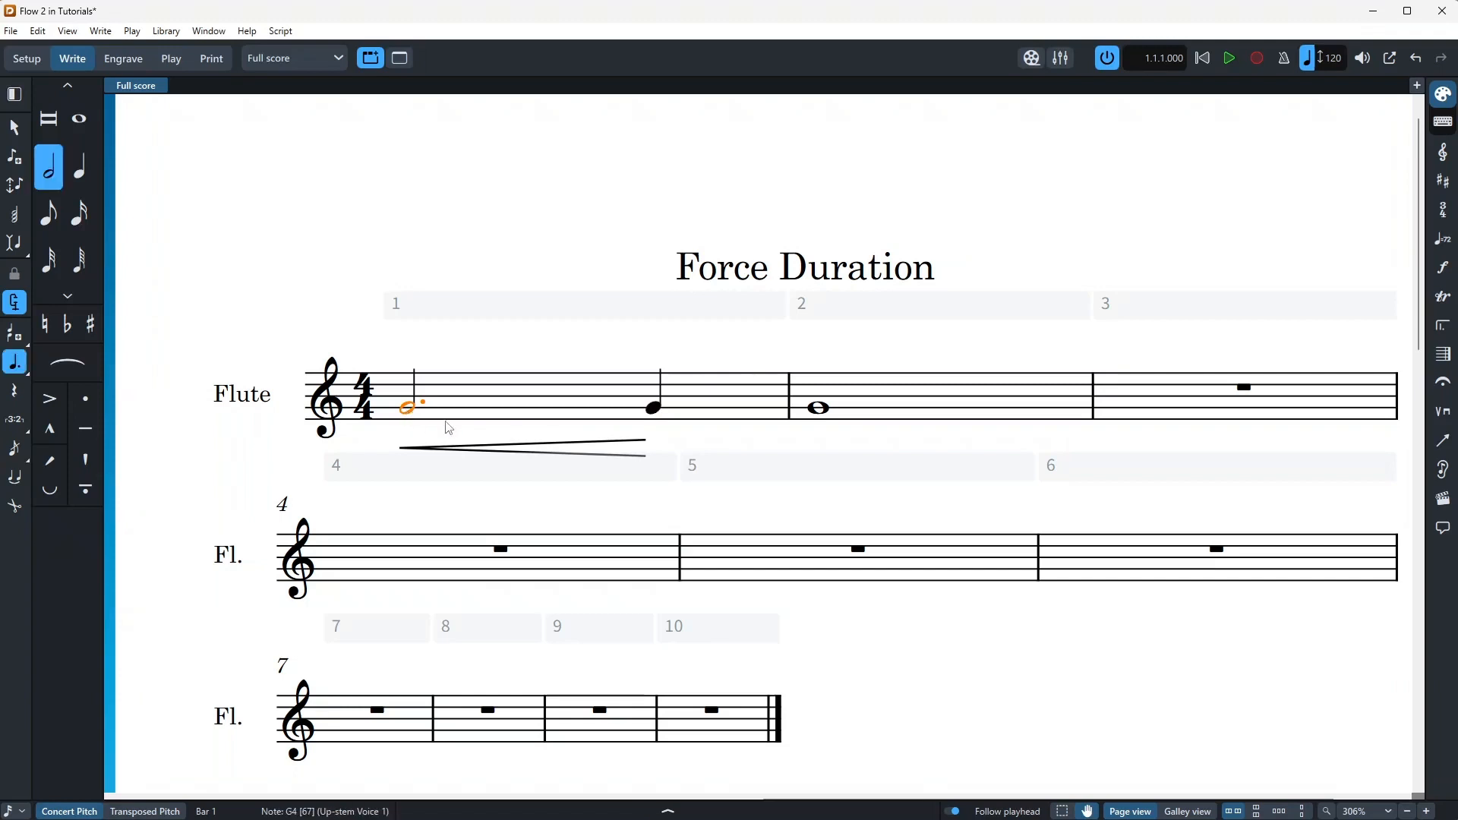
left_click(548, 452)
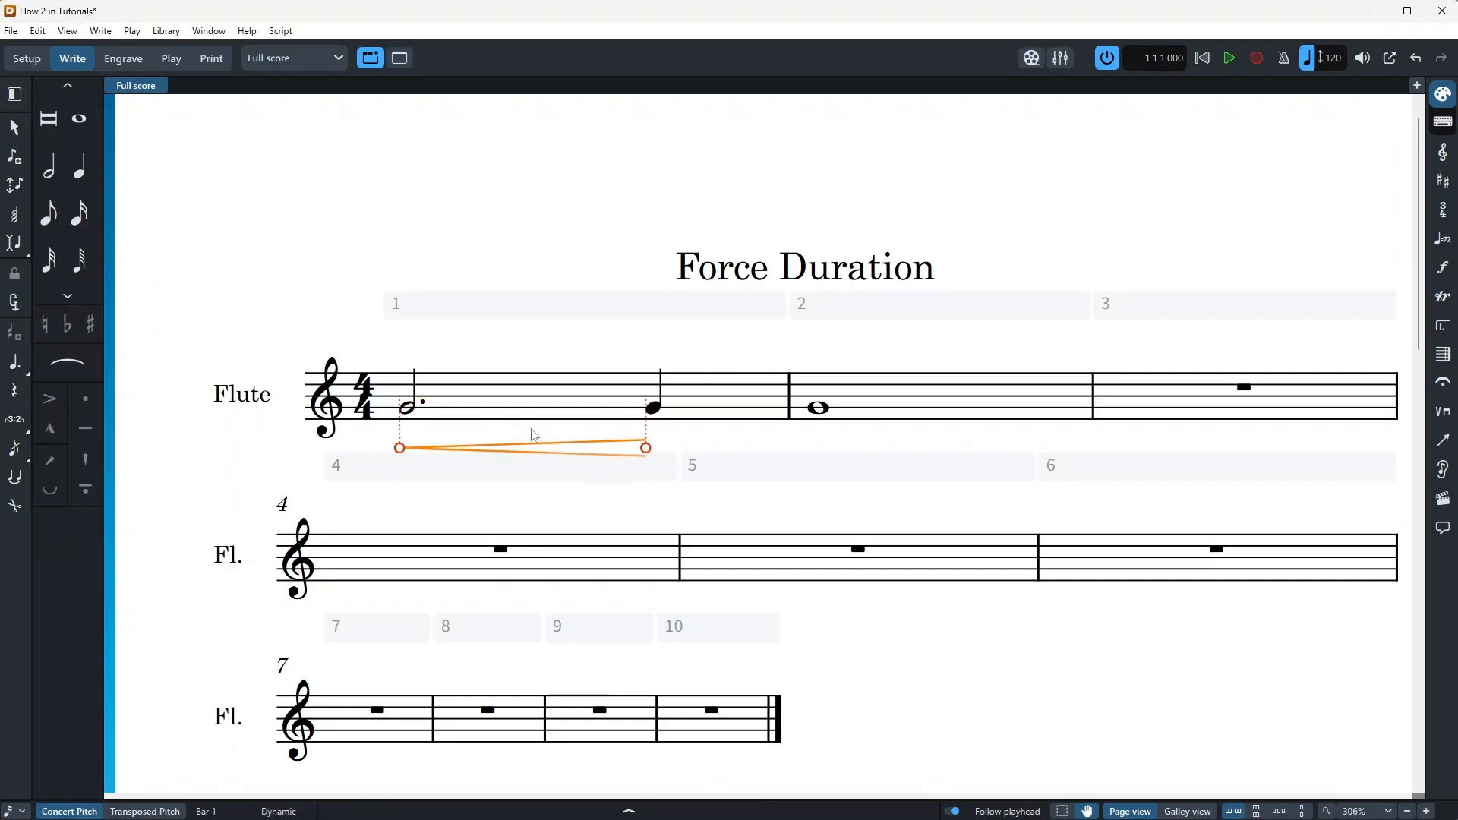
left_click(410, 407)
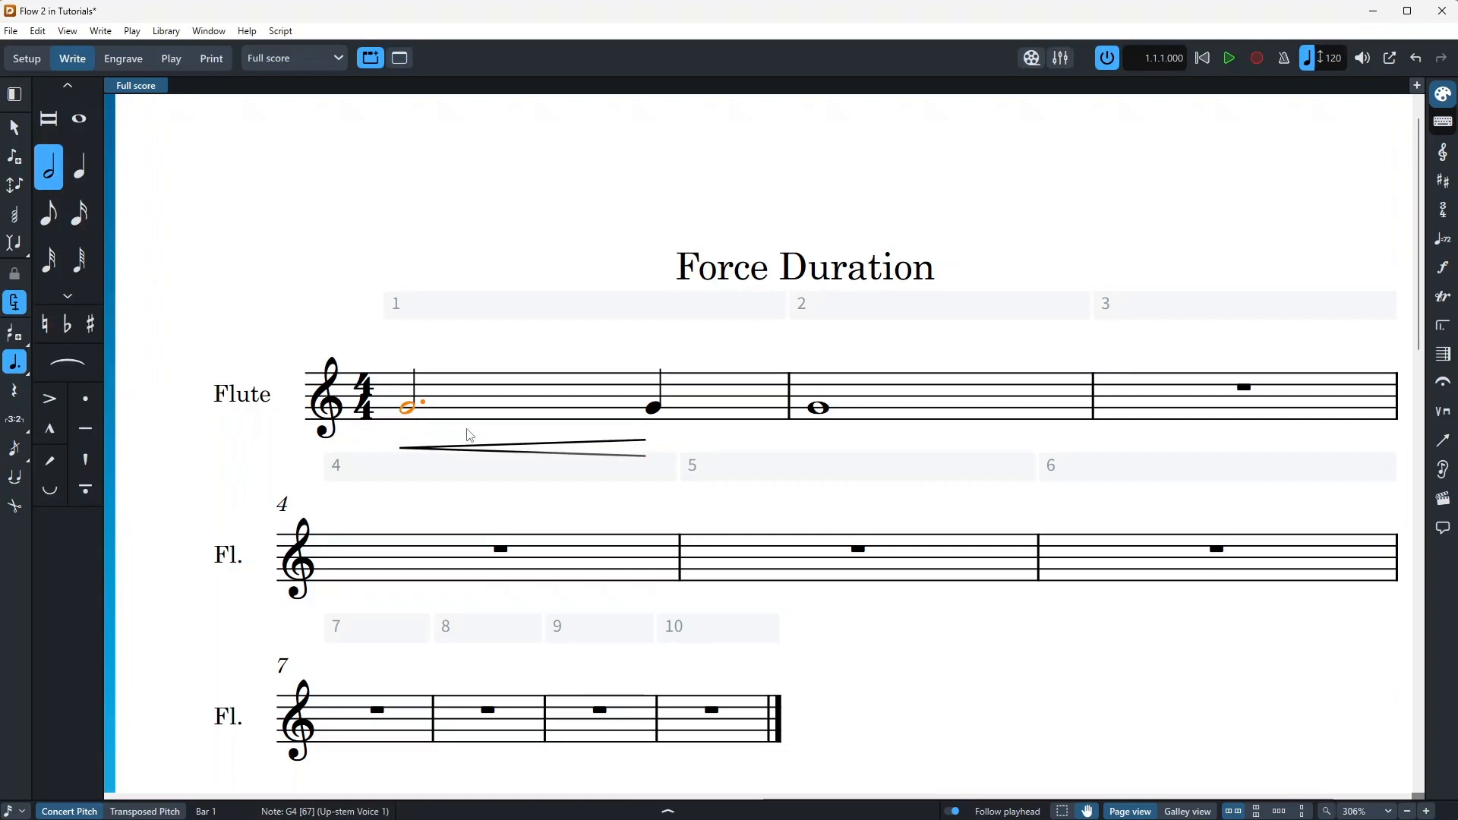
key("8")
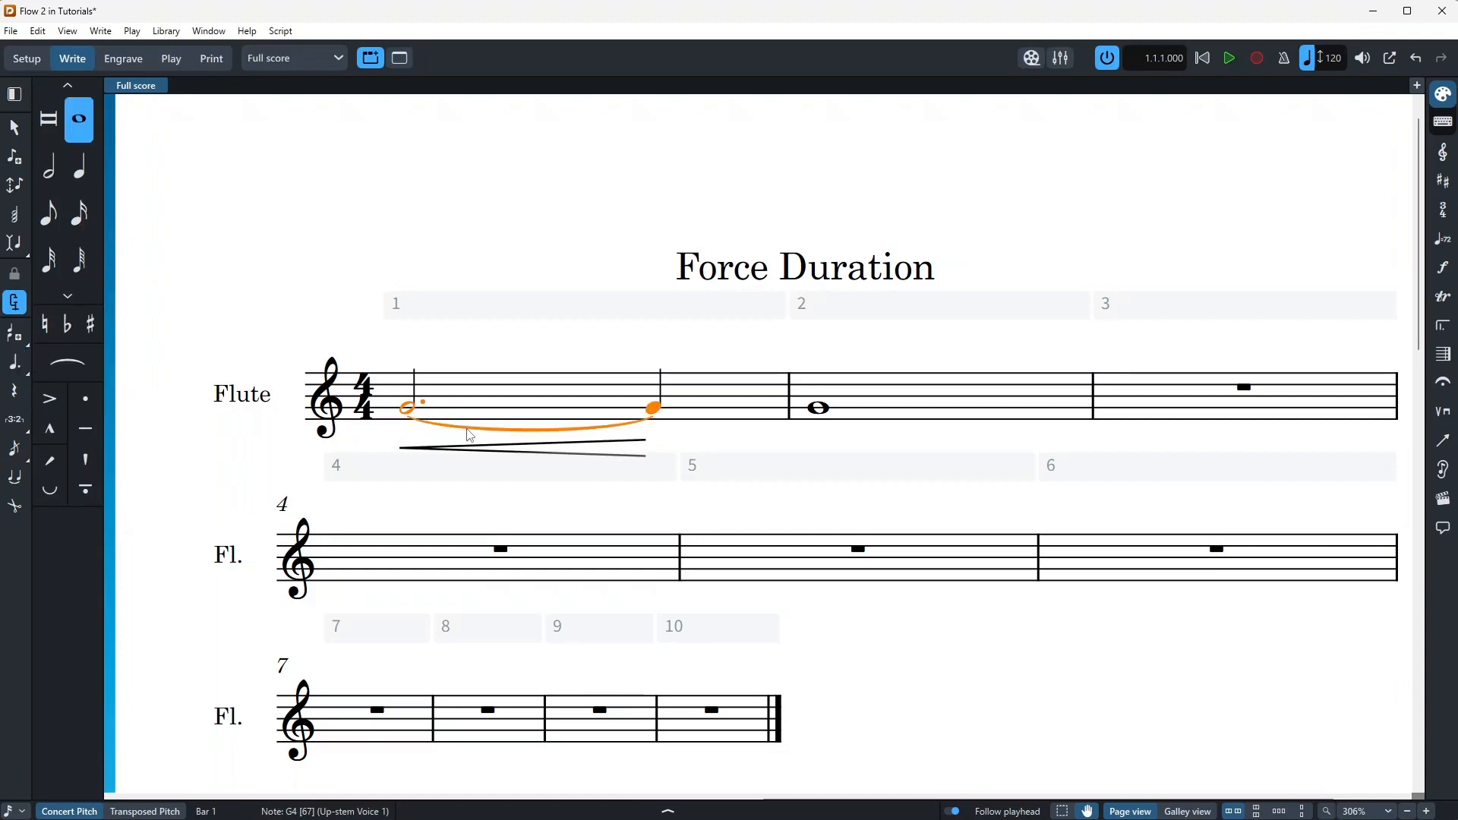